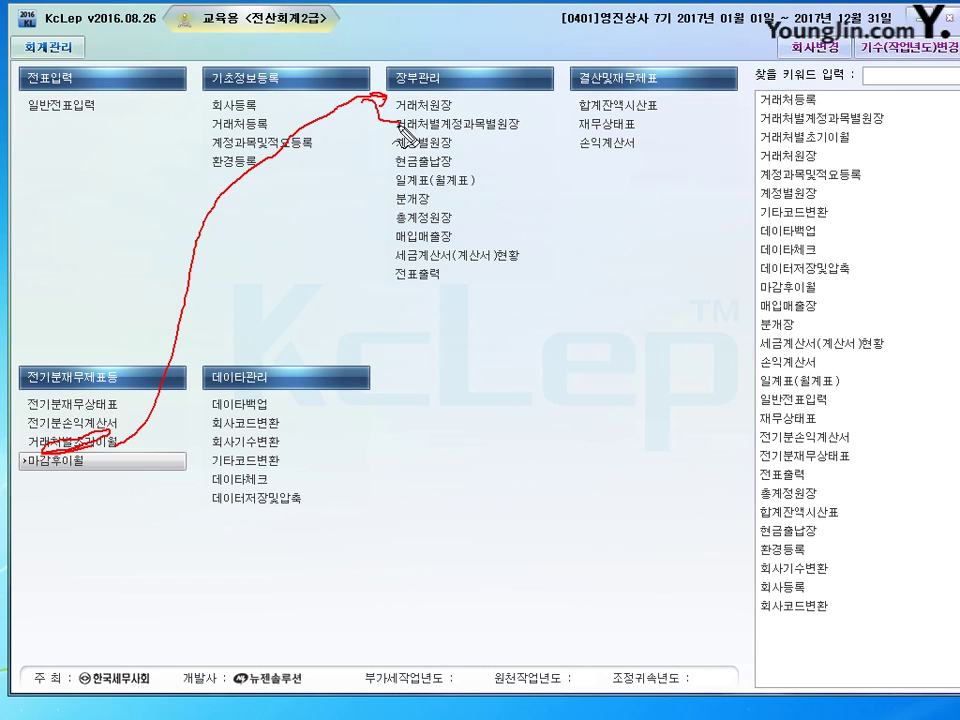
pyautogui.moveTo(511, 97); pyautogui.dragTo(527, 117)
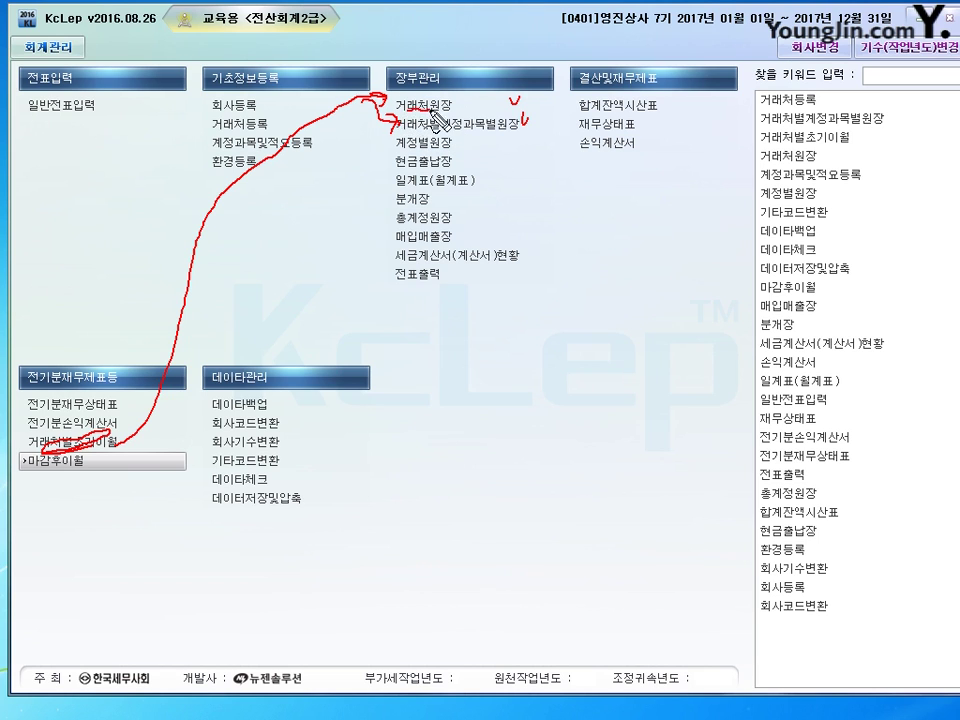
pyautogui.moveTo(410, 109)
pyautogui.mouseDown()
pyautogui.moveTo(445, 98)
pyautogui.moveTo(456, 112)
pyautogui.moveTo(421, 107)
pyautogui.mouseUp()
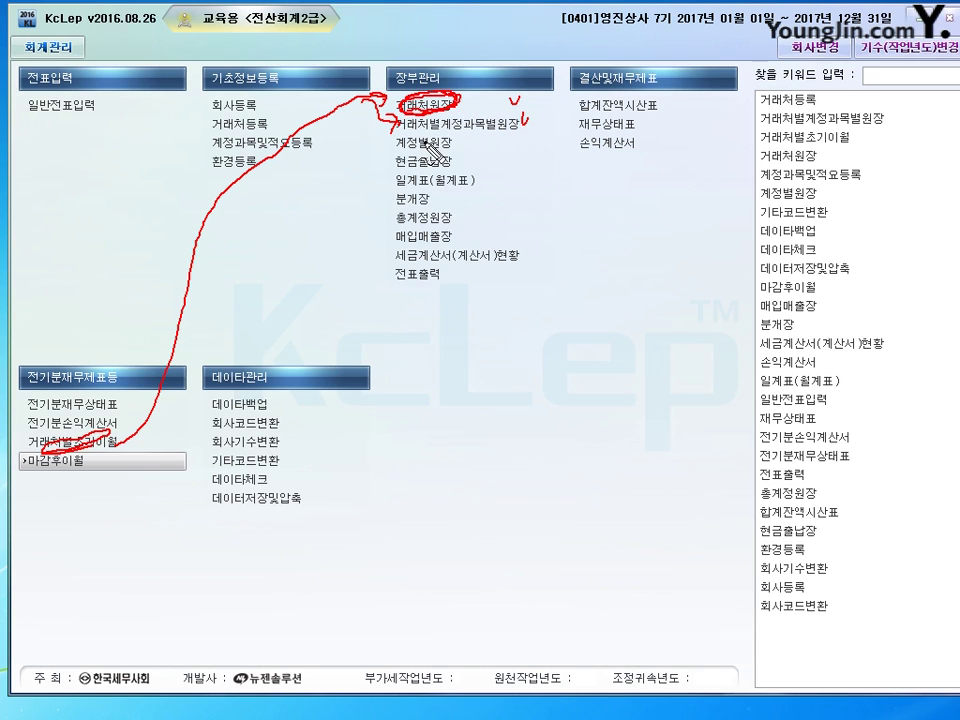
pyautogui.press('Escape')
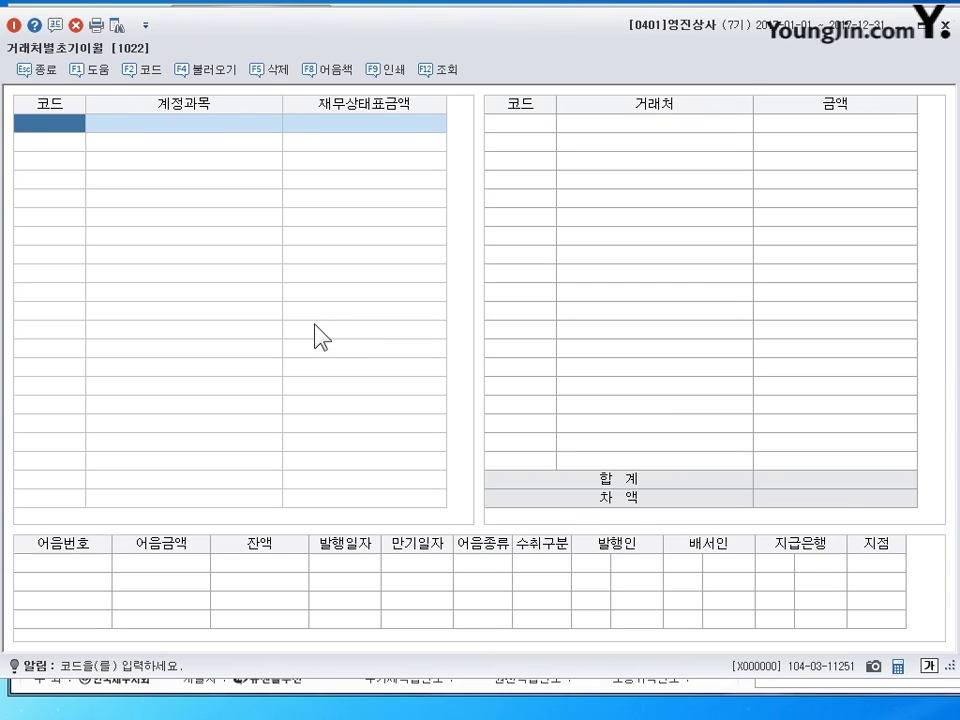
# Load the account balances from the prior-period balance sheet (전기분재무상태표) into 거래처별초기이월
pyautogui.click(207, 72)
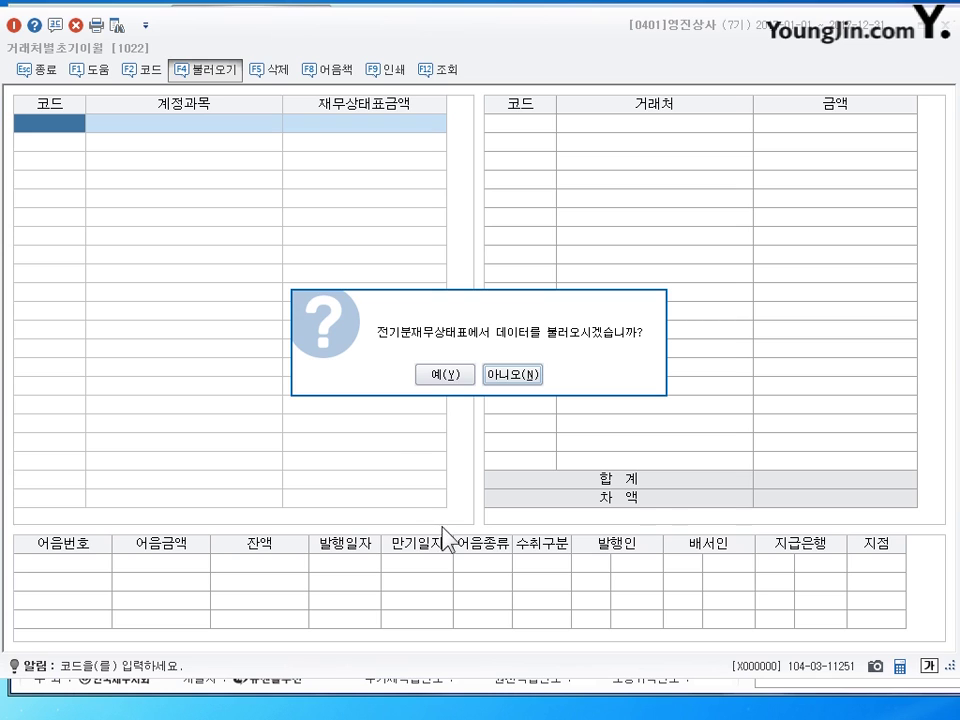
pyautogui.click(448, 380)
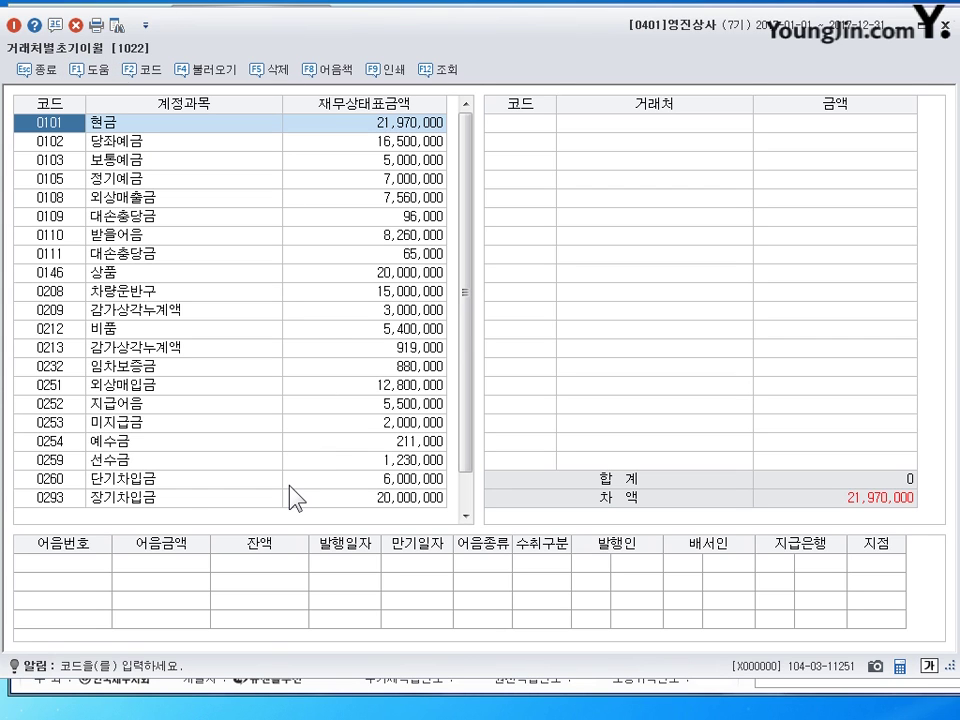
pyautogui.press('F4')
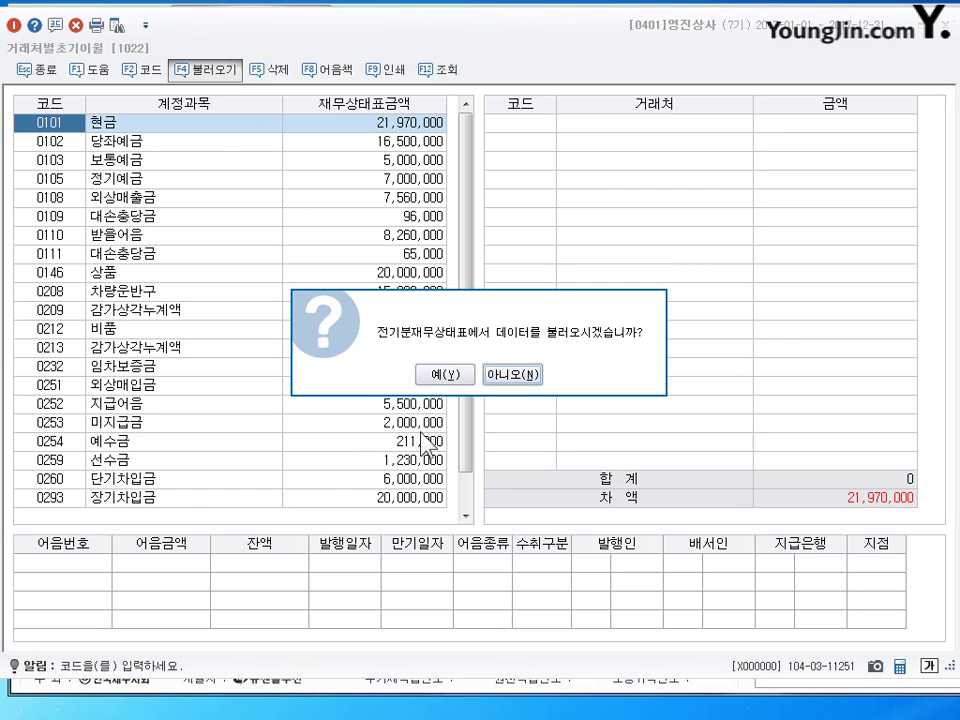
pyautogui.click(442, 376)
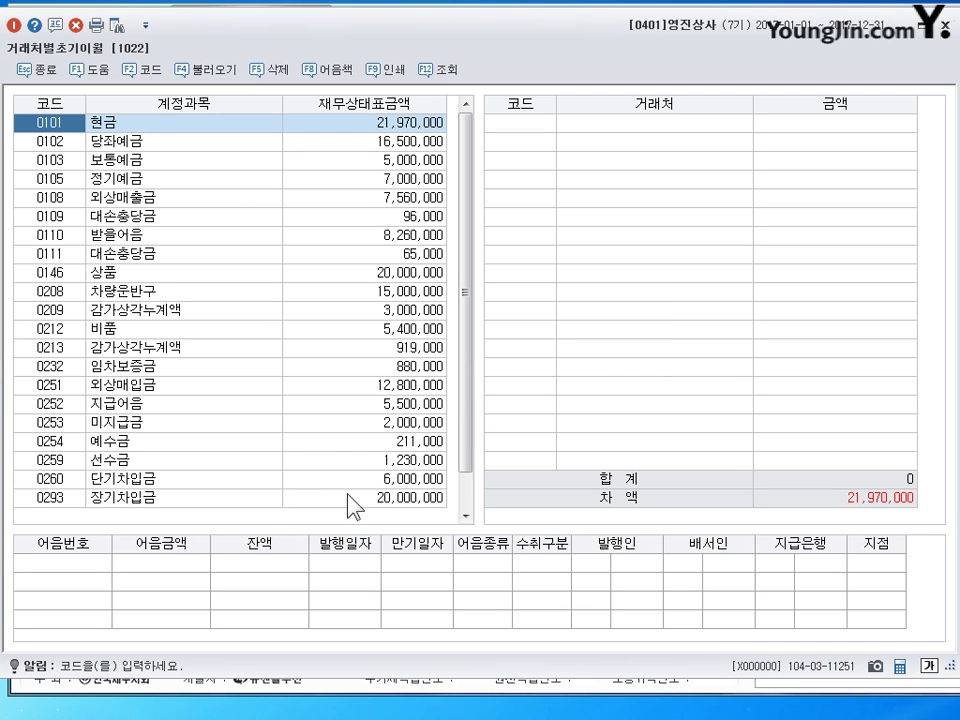
# Review the loaded account list from 현금 to 자본금, including the 당좌예금 and 외상매출금 rows and the blank row at its end
pyautogui.moveTo(471, 392); pyautogui.dragTo(466, 292)
pyautogui.click(102, 143)
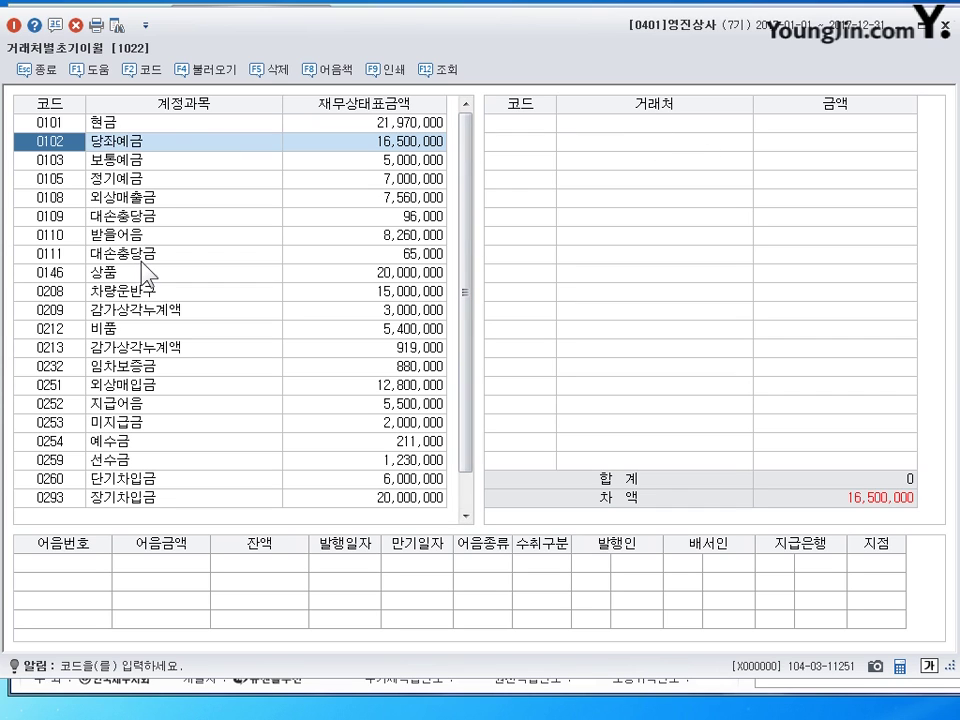
pyautogui.click(127, 198)
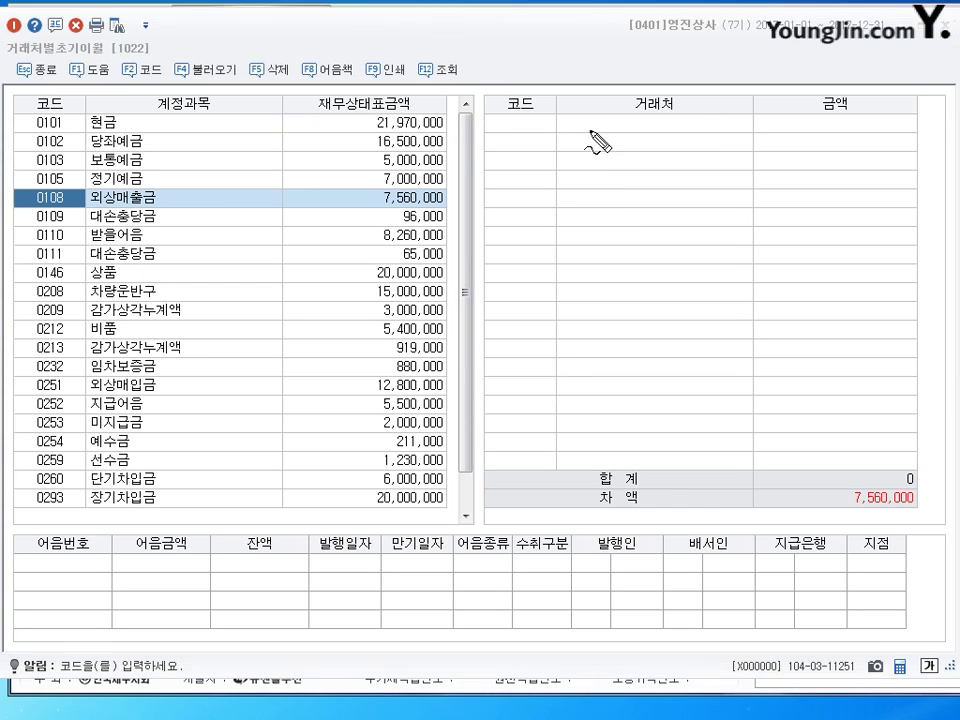
pyautogui.moveTo(647, 78)
pyautogui.mouseDown()
pyautogui.moveTo(628, 70)
pyautogui.moveTo(620, 84)
pyautogui.moveTo(630, 62)
pyautogui.moveTo(641, 72)
pyautogui.mouseUp()
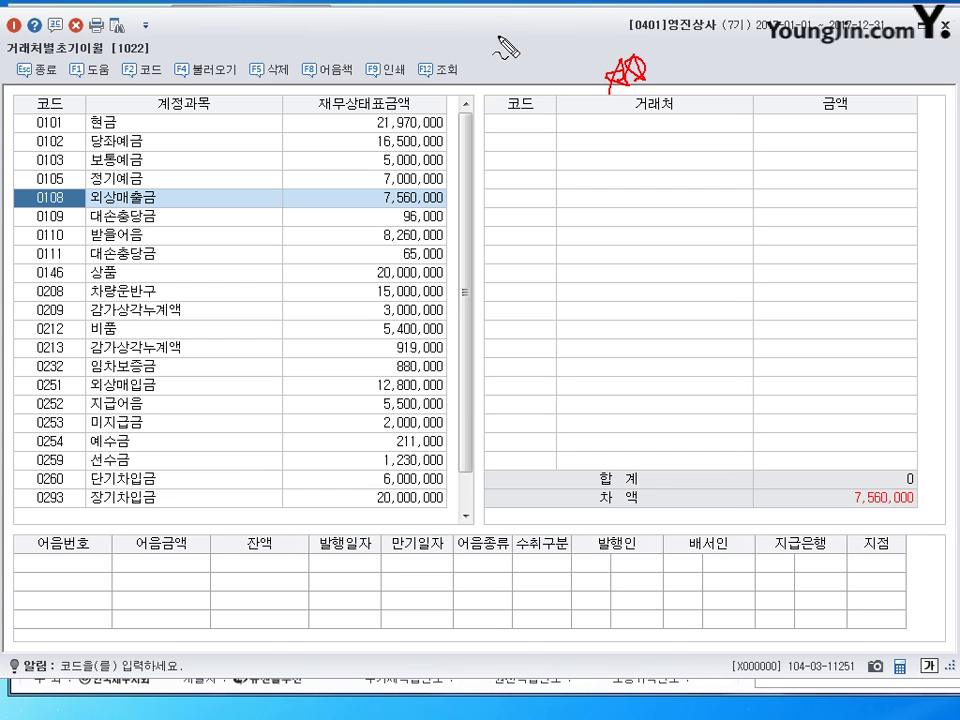
pyautogui.press('Escape')
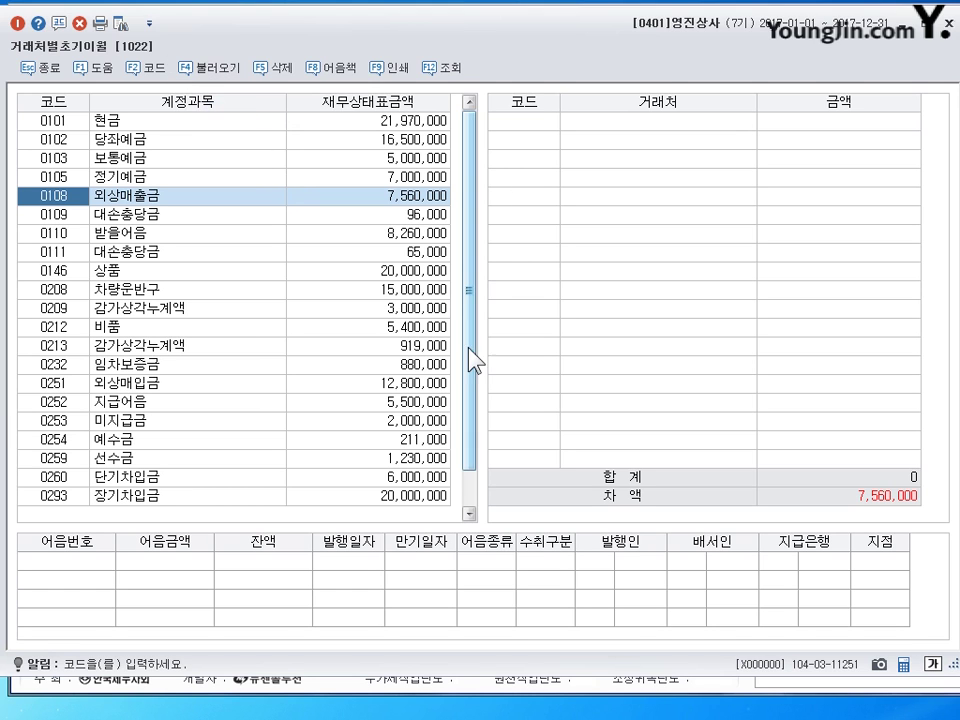
pyautogui.moveTo(472, 343); pyautogui.dragTo(484, 270)
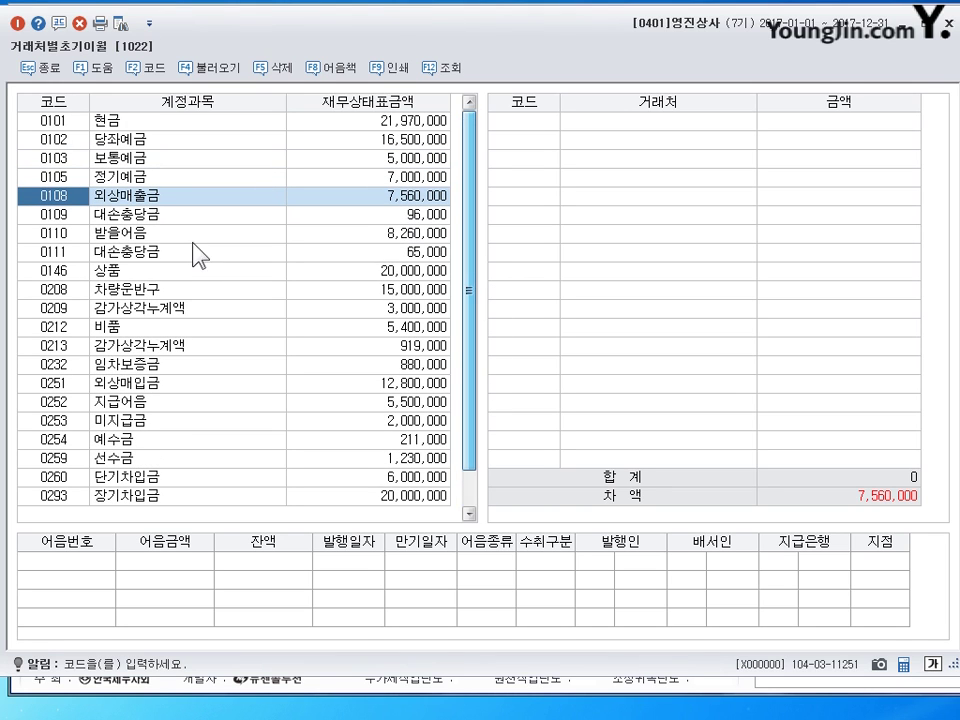
pyautogui.moveTo(480, 336); pyautogui.dragTo(471, 461)
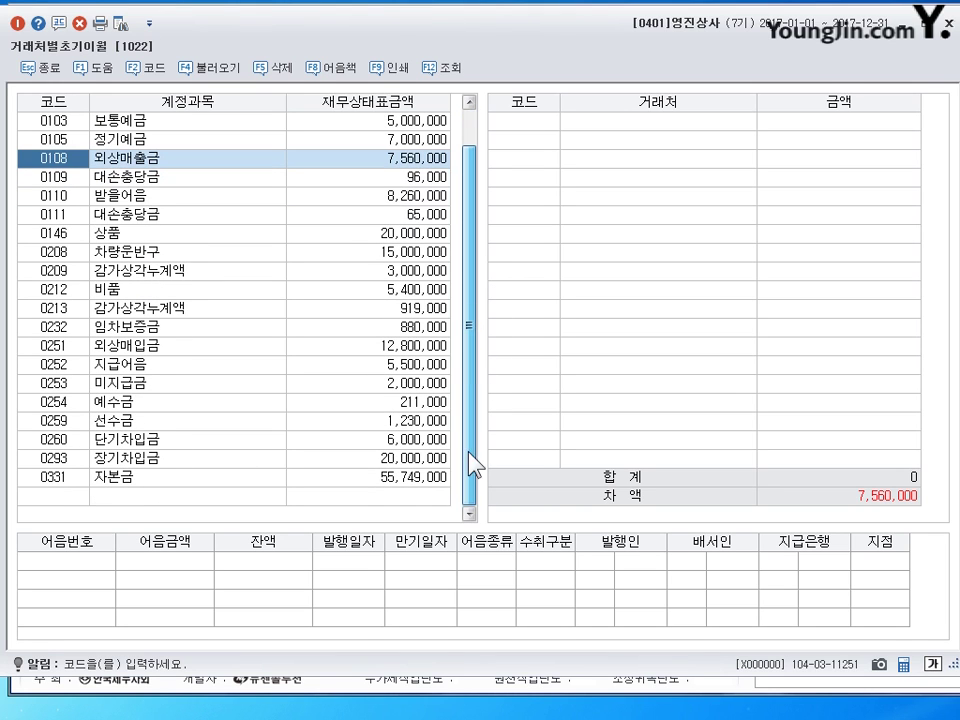
pyautogui.click(65, 497)
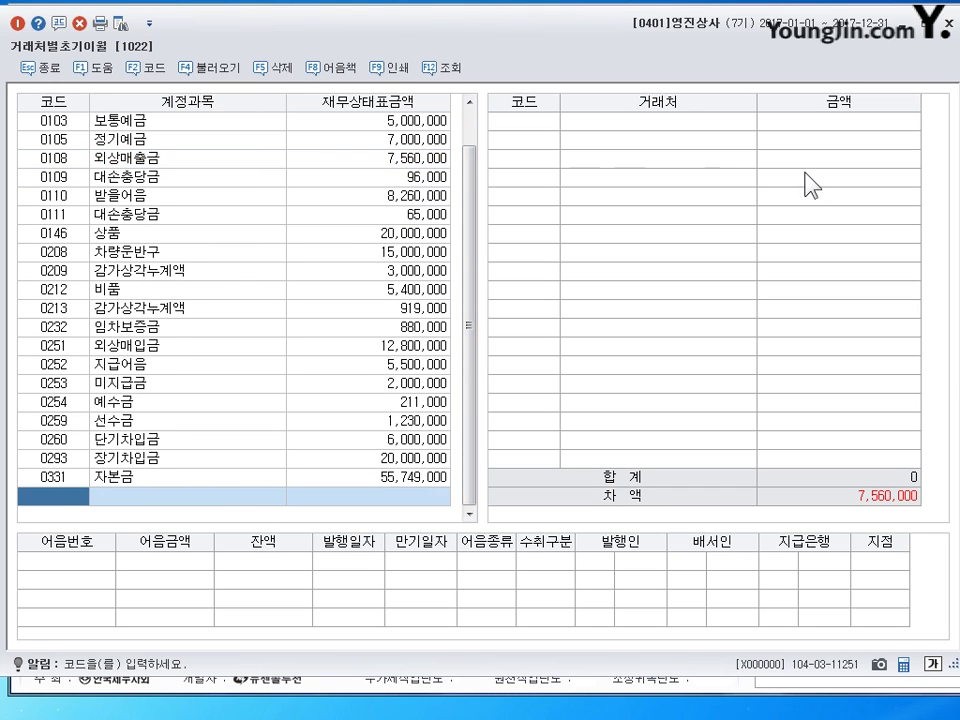
pyautogui.moveTo(476, 381); pyautogui.dragTo(484, 281)
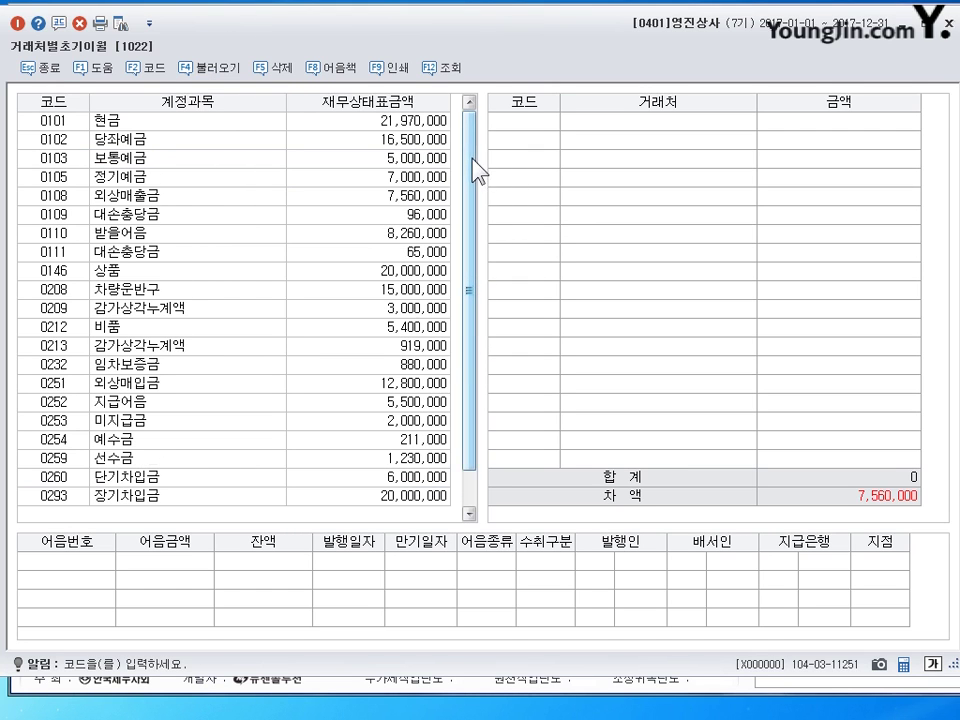
pyautogui.moveTo(476, 171); pyautogui.dragTo(26, 141)
pyautogui.moveTo(473, 238); pyautogui.dragTo(158, 165)
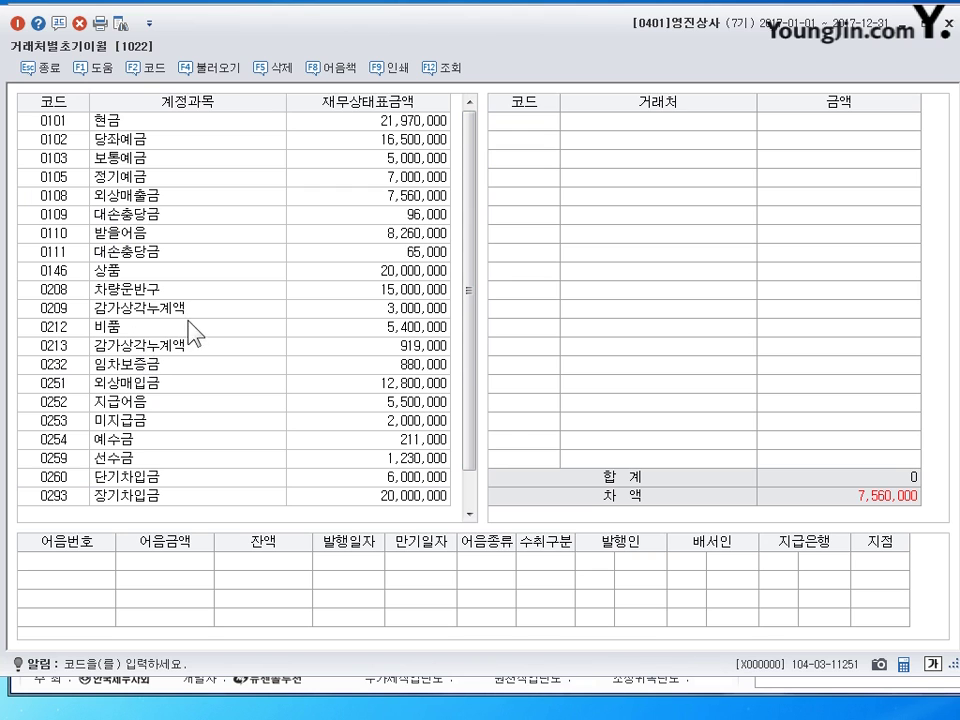
# Look at the ledger menu behind the 거래처별초기이월 window and read the textbook exercise's table of customers and amounts
pyautogui.moveTo(381, 30); pyautogui.dragTo(388, 214)
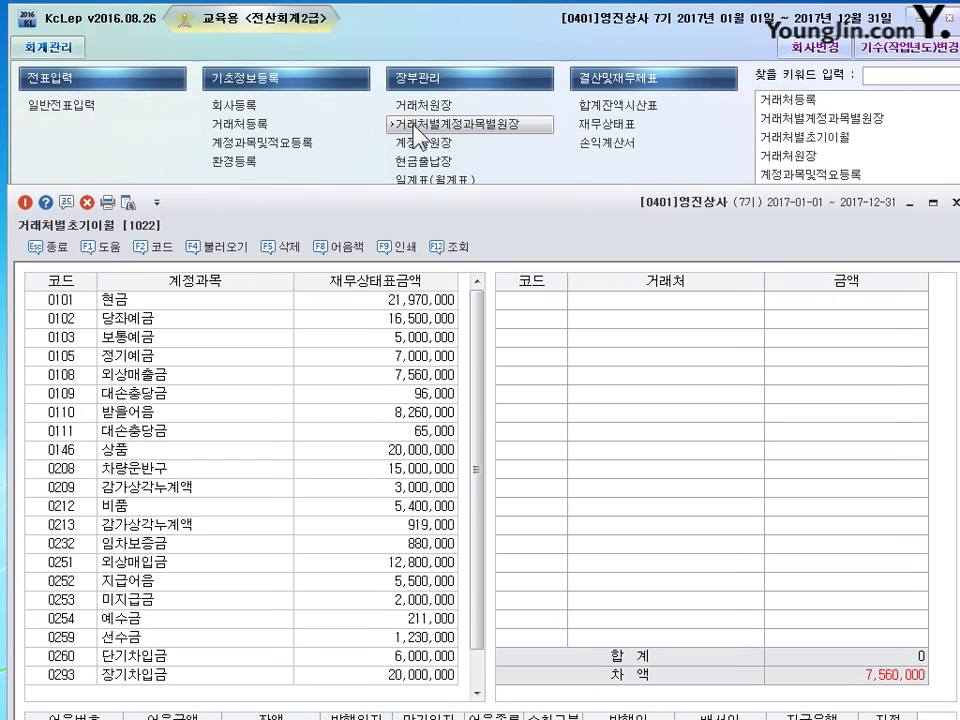
pyautogui.moveTo(417, 213); pyautogui.dragTo(413, 42)
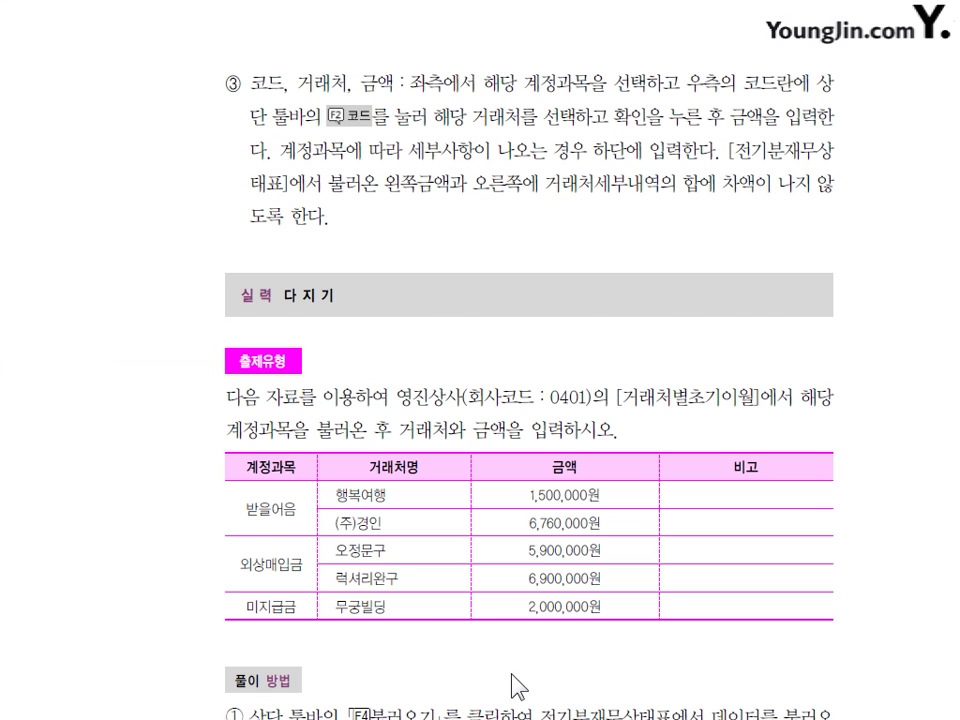
pyautogui.scroll(-3, 516, 686)
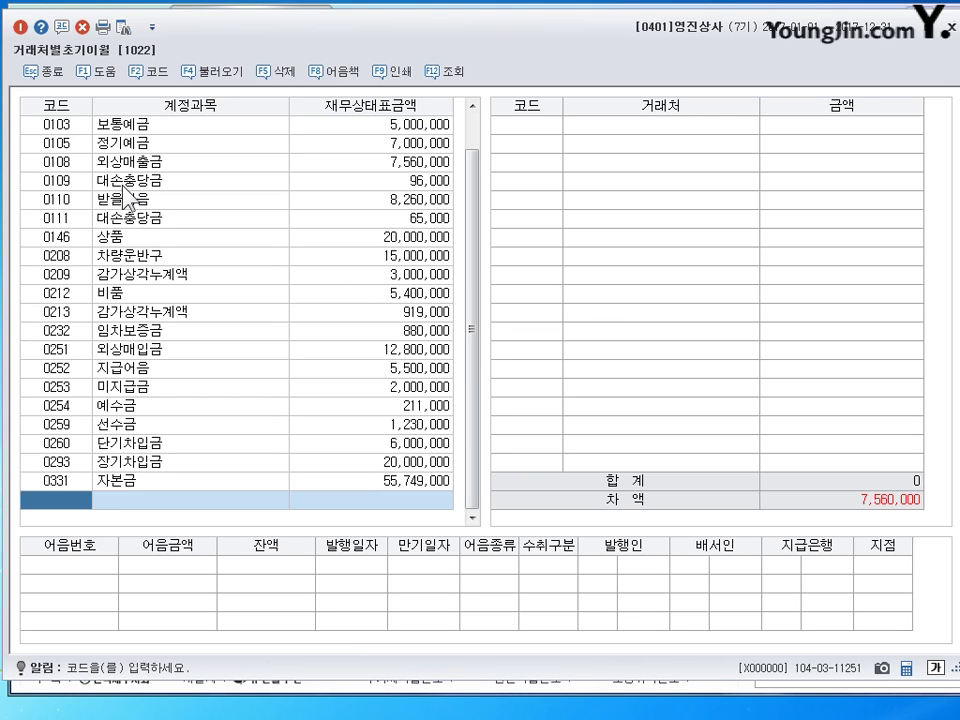
# Select the 받을어음 account and its first empty customer code cell
pyautogui.click(208, 199)
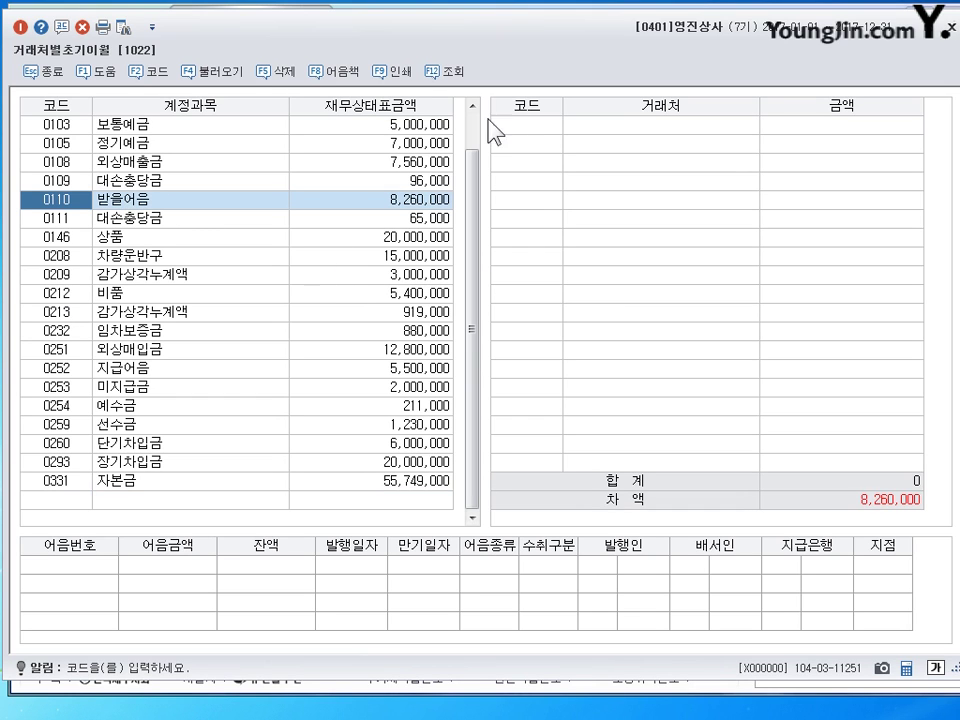
pyautogui.click(521, 126)
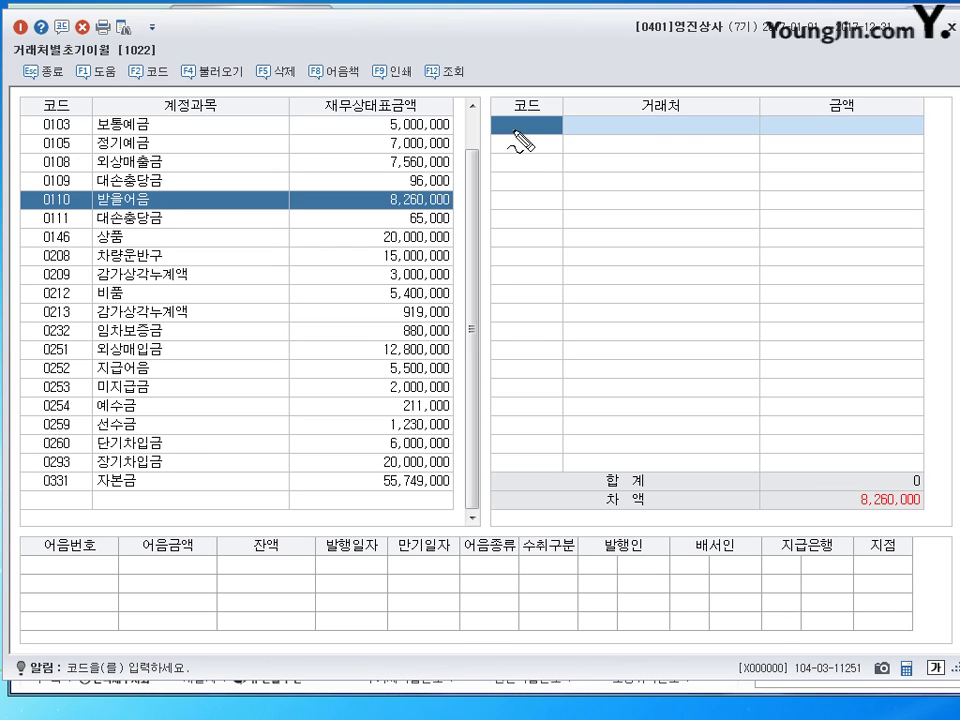
pyautogui.moveTo(525, 135)
pyautogui.mouseDown()
pyautogui.moveTo(538, 127)
pyautogui.moveTo(530, 103)
pyautogui.mouseUp()
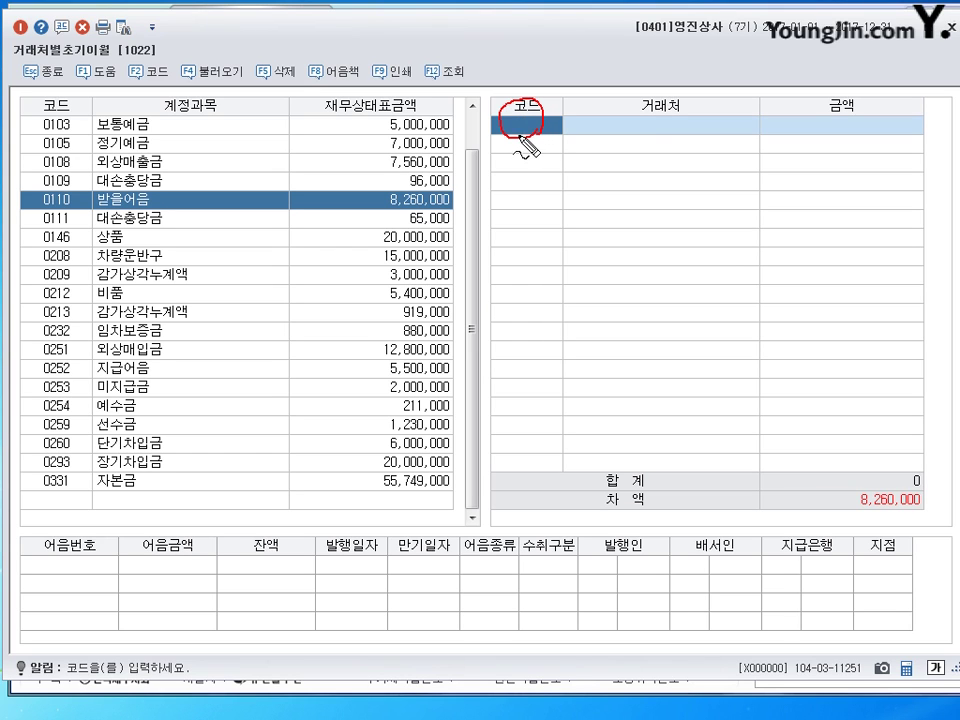
pyautogui.moveTo(172, 52); pyautogui.dragTo(186, 48)
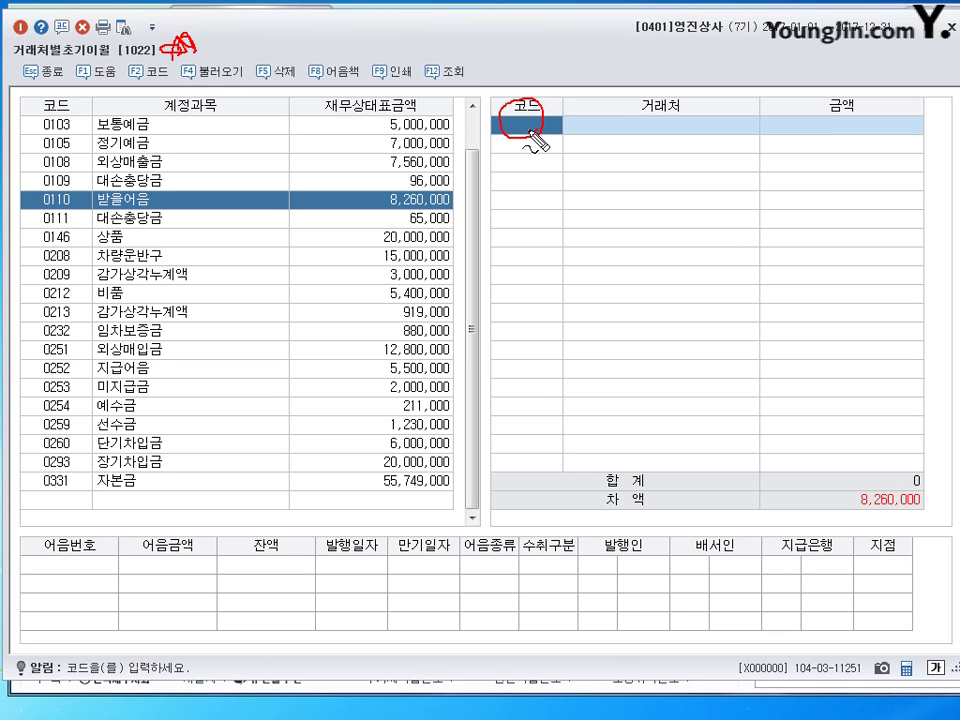
pyautogui.press('Escape')
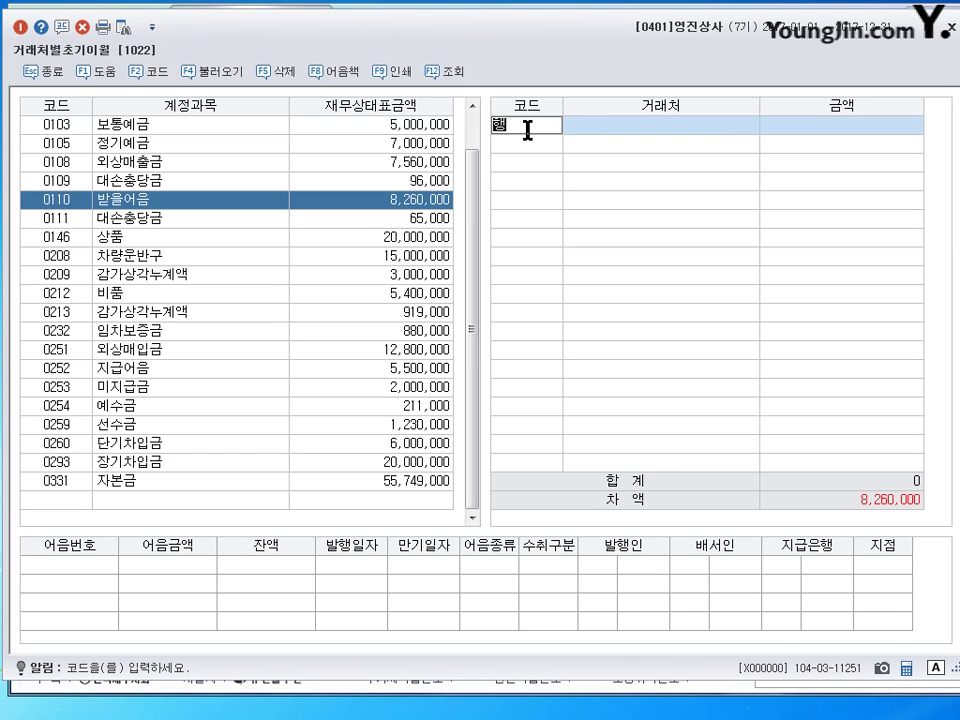
pyautogui.write('ㅇ복')
pyautogui.click(528, 131)
pyautogui.moveTo(540, 63); pyautogui.dragTo(532, 62)
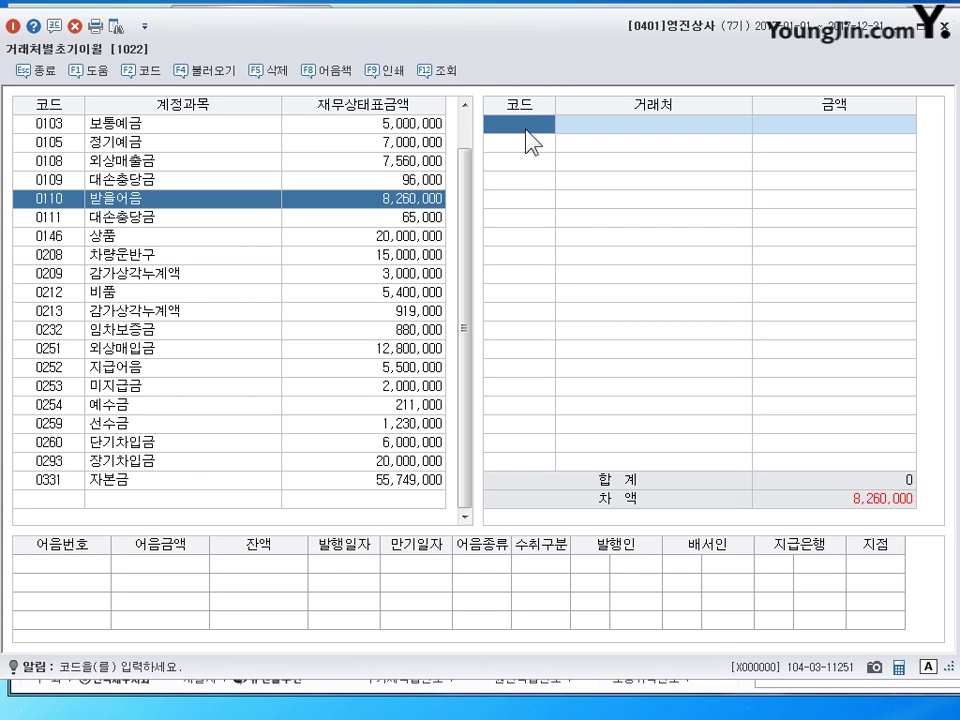
pyautogui.press('F2')
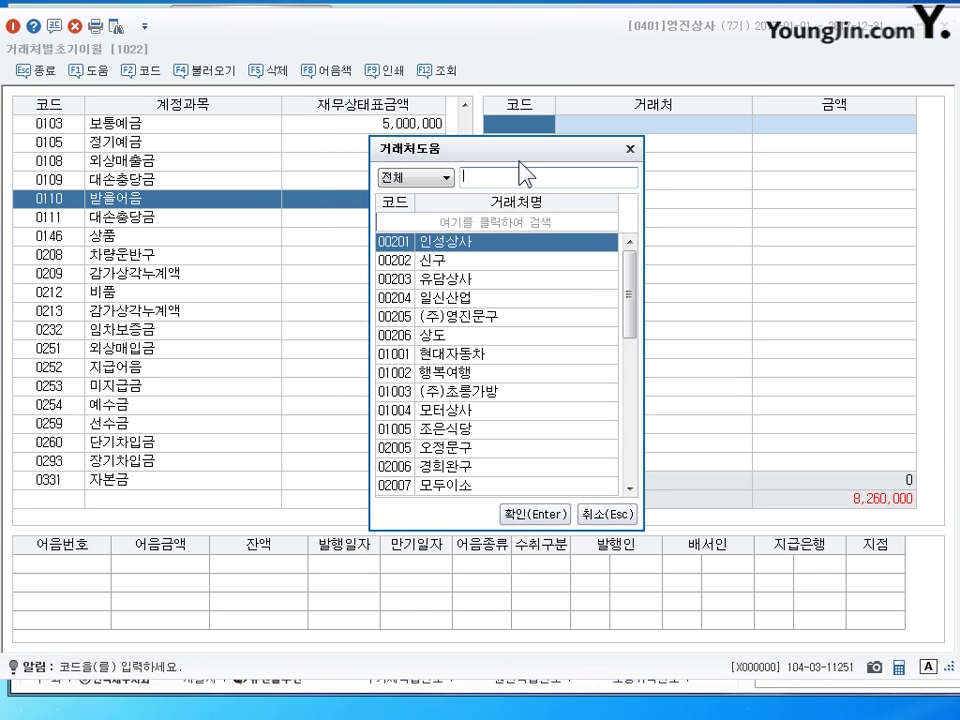
pyautogui.click(626, 152)
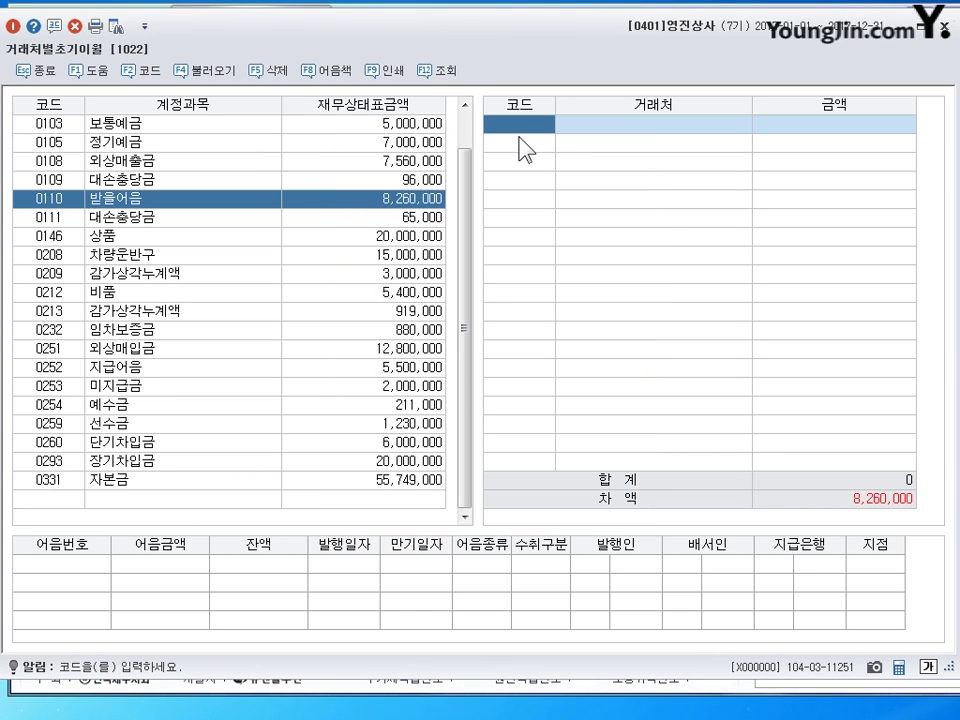
pyautogui.press('F2')
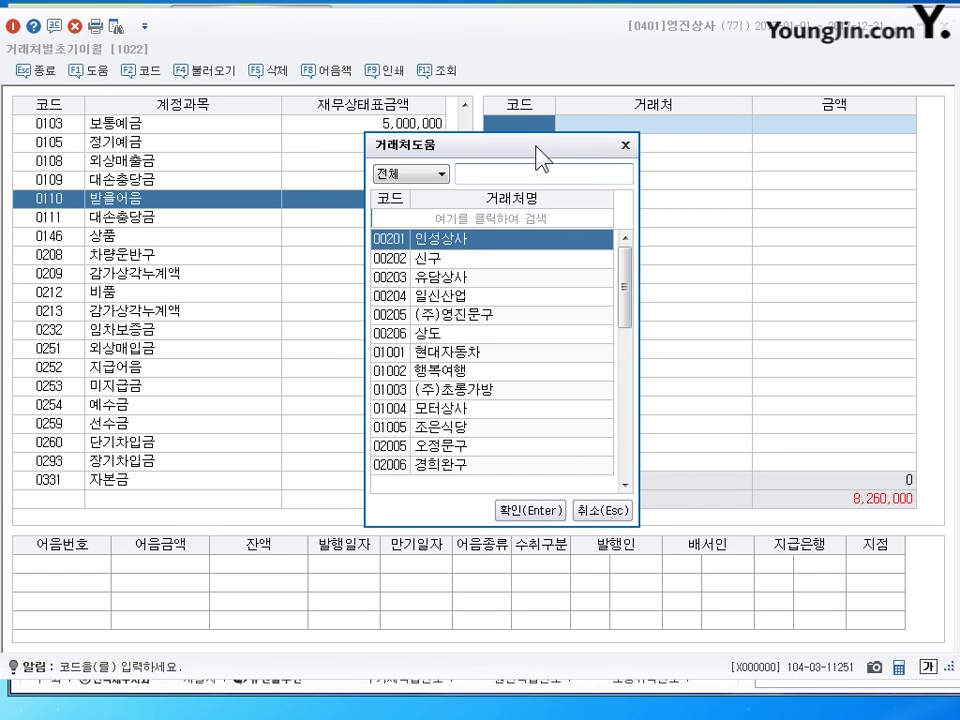
pyautogui.click(625, 144)
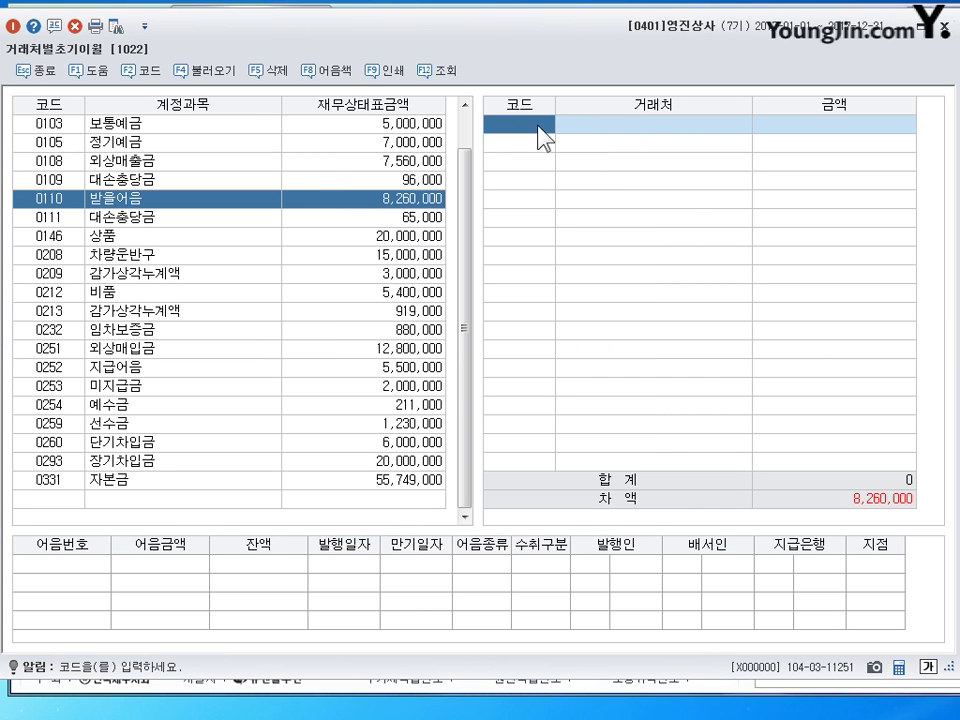
pyautogui.press('F2')
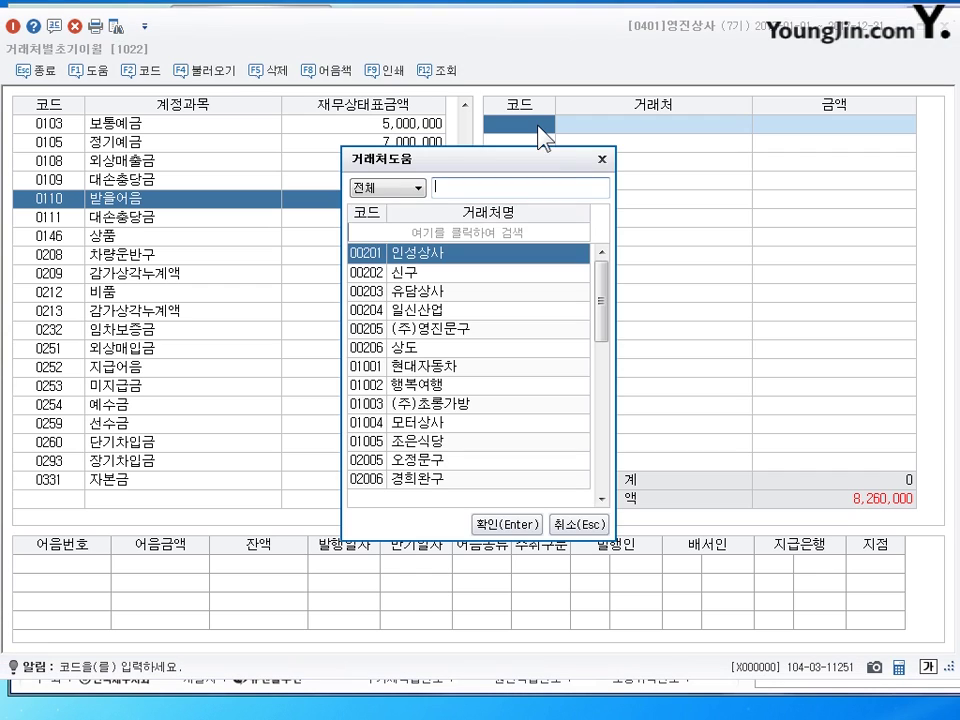
pyautogui.click(603, 157)
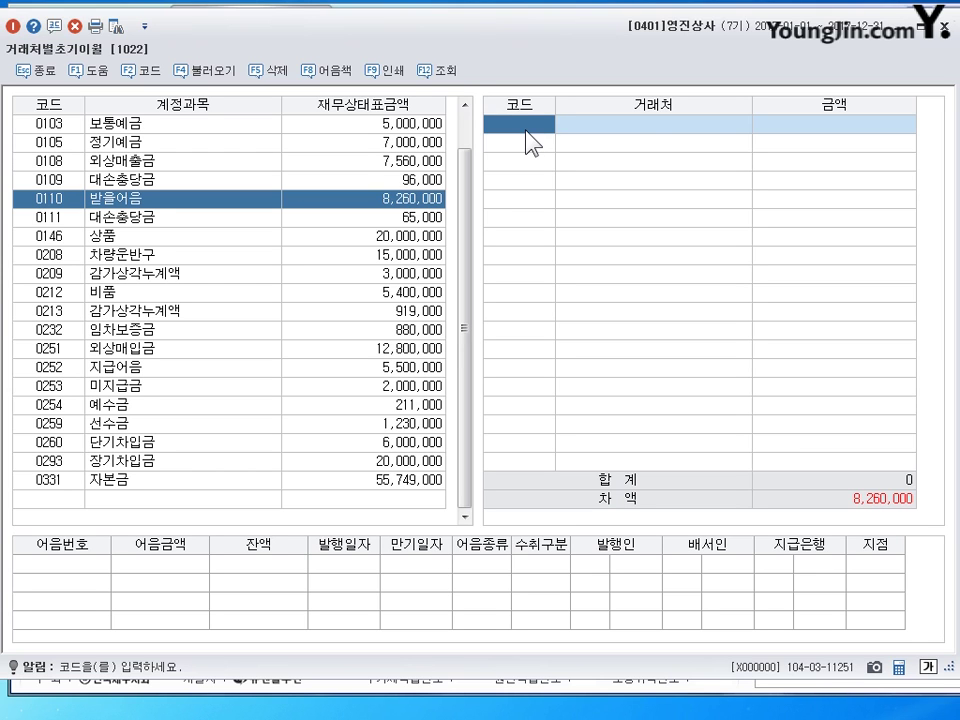
# Look up the customer with the search term 행복 and assign 행복여행 (01002) to the 받을어음 account
pyautogui.moveTo(462, 36); pyautogui.dragTo(471, 36)
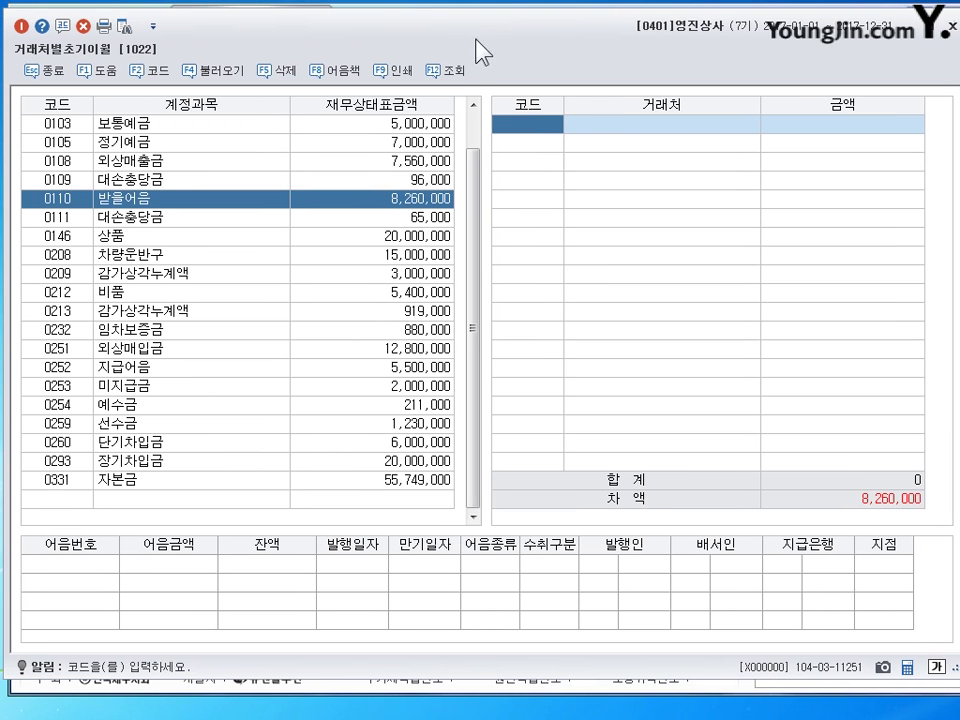
pyautogui.click(155, 75)
pyautogui.moveTo(489, 158); pyautogui.dragTo(572, 162)
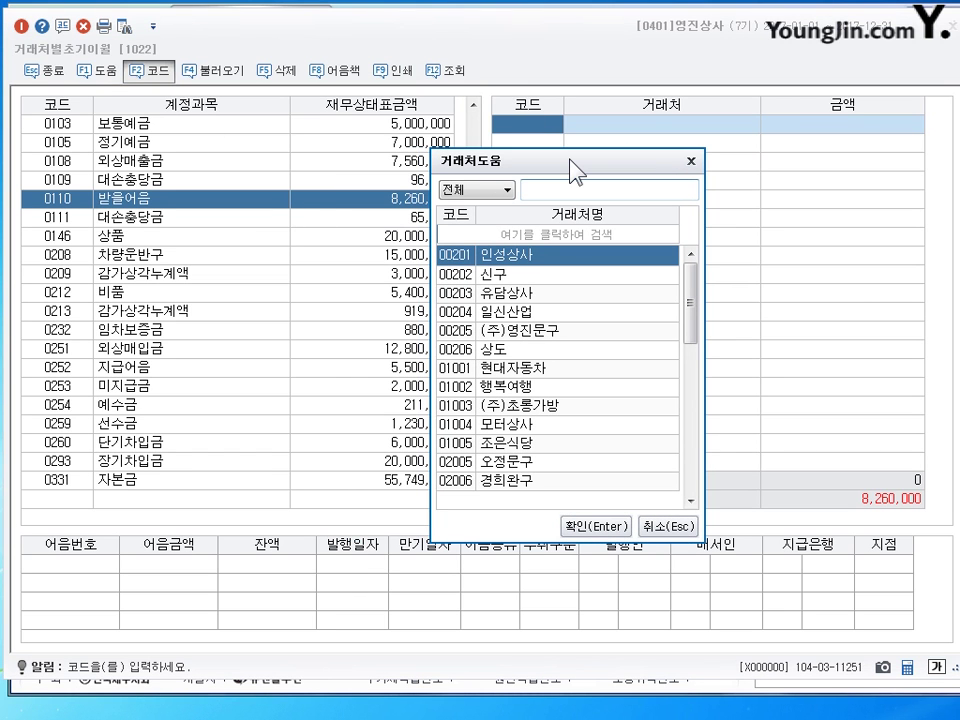
pyautogui.write('해ㅇ복')
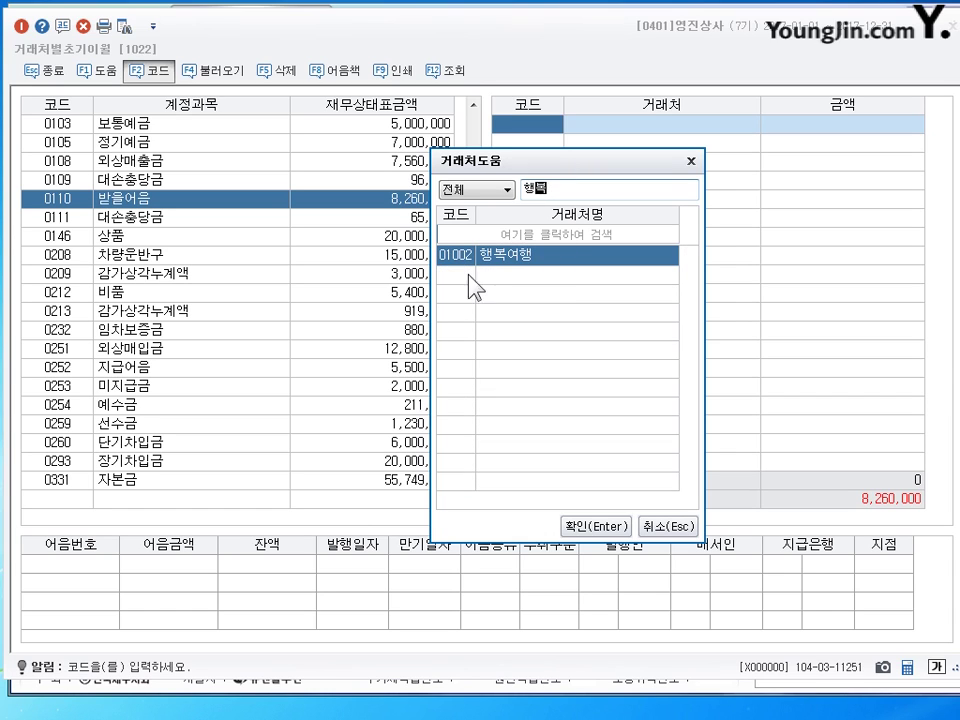
pyautogui.click(600, 523)
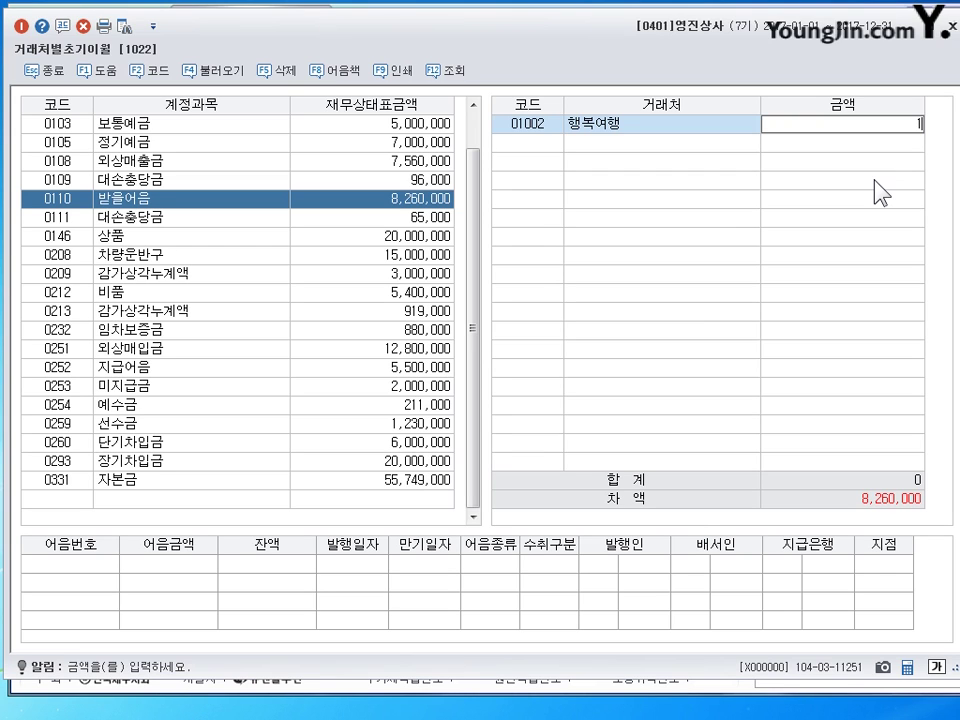
# Enter 1,500,000 for 행복여행 and add (주)경인 (02100) with an amount of 6,760,000 under 받을어음
pyautogui.write('1,500,000')
pyautogui.press('Return')
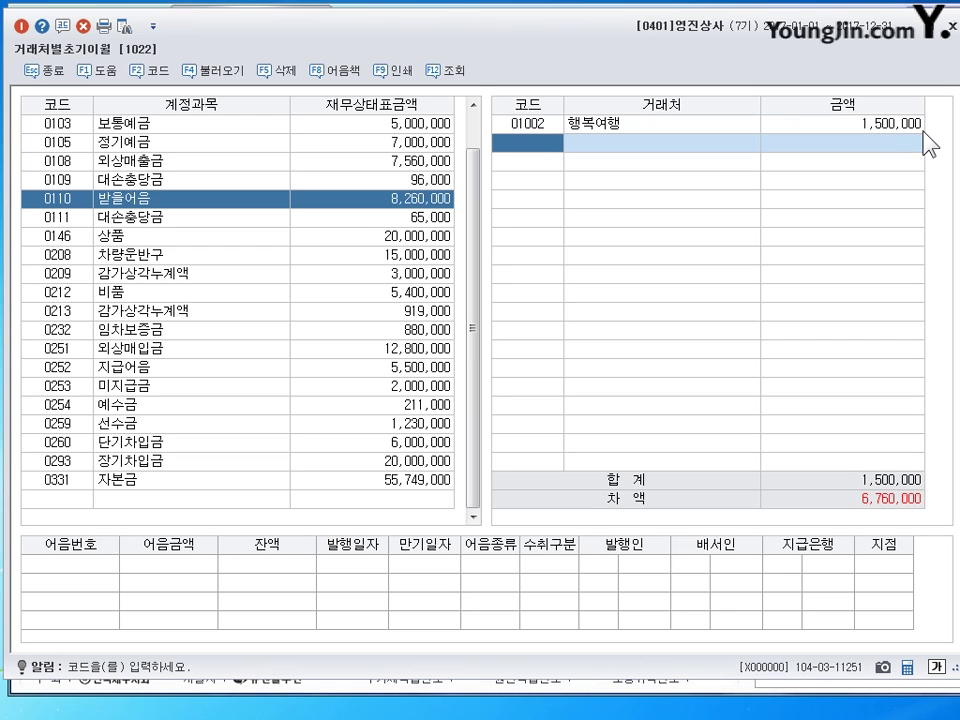
pyautogui.press('F2')
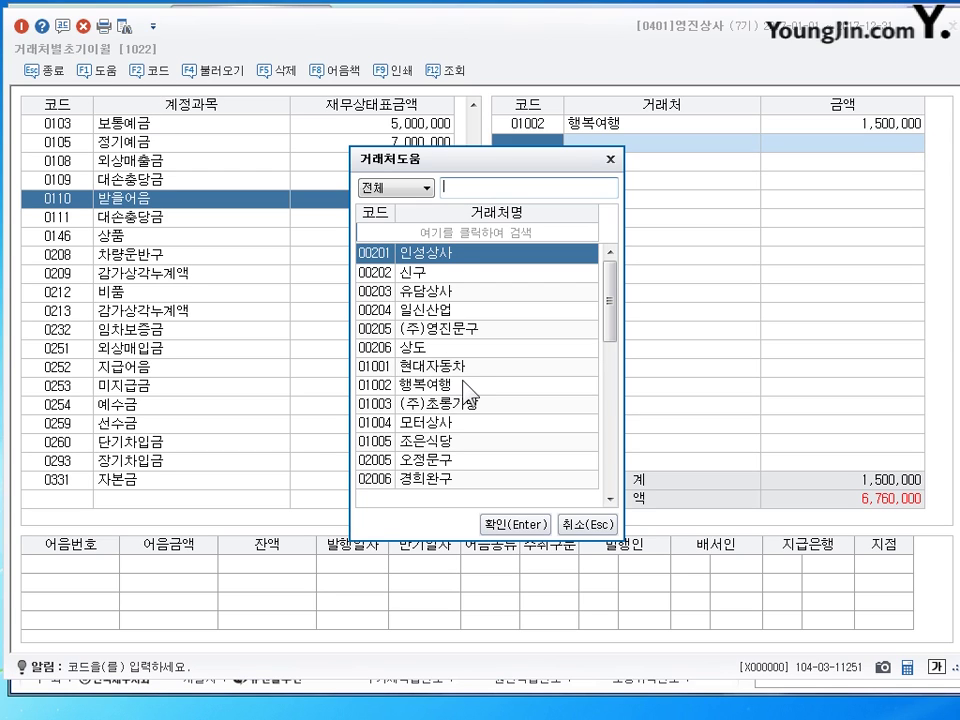
pyautogui.write('ㄱ경이')
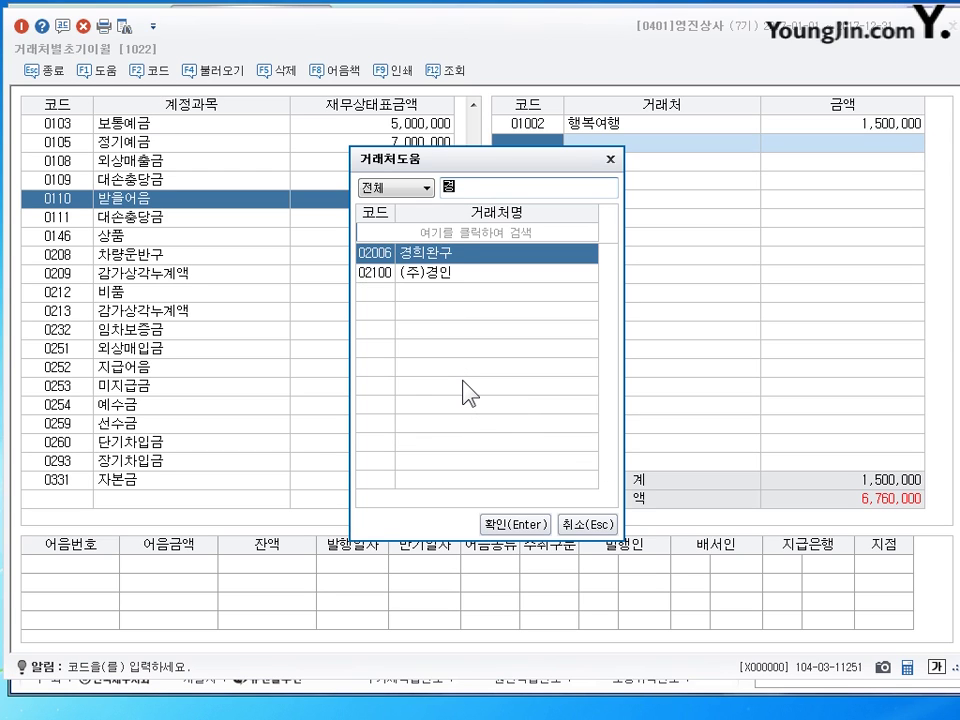
pyautogui.write('ㄴ')
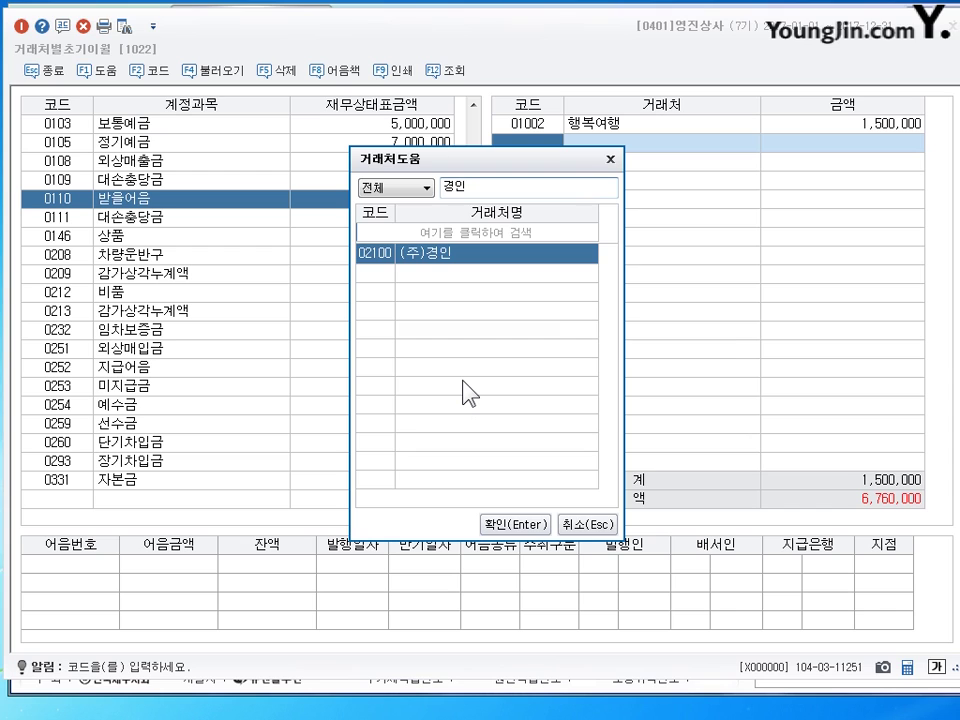
pyautogui.press('Return')
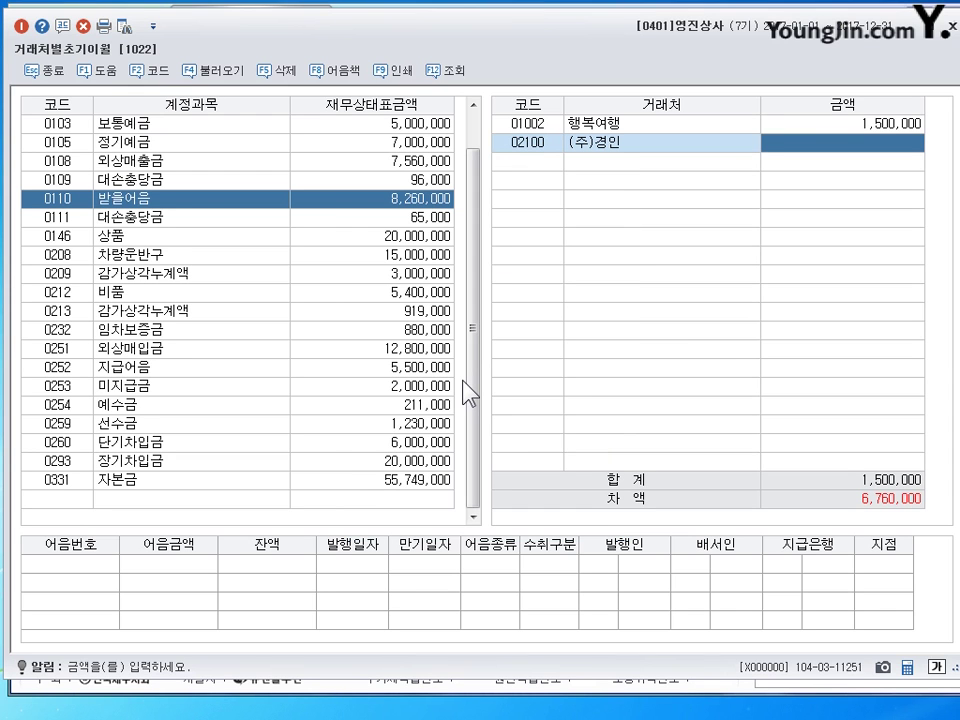
pyautogui.write('ㅌ')
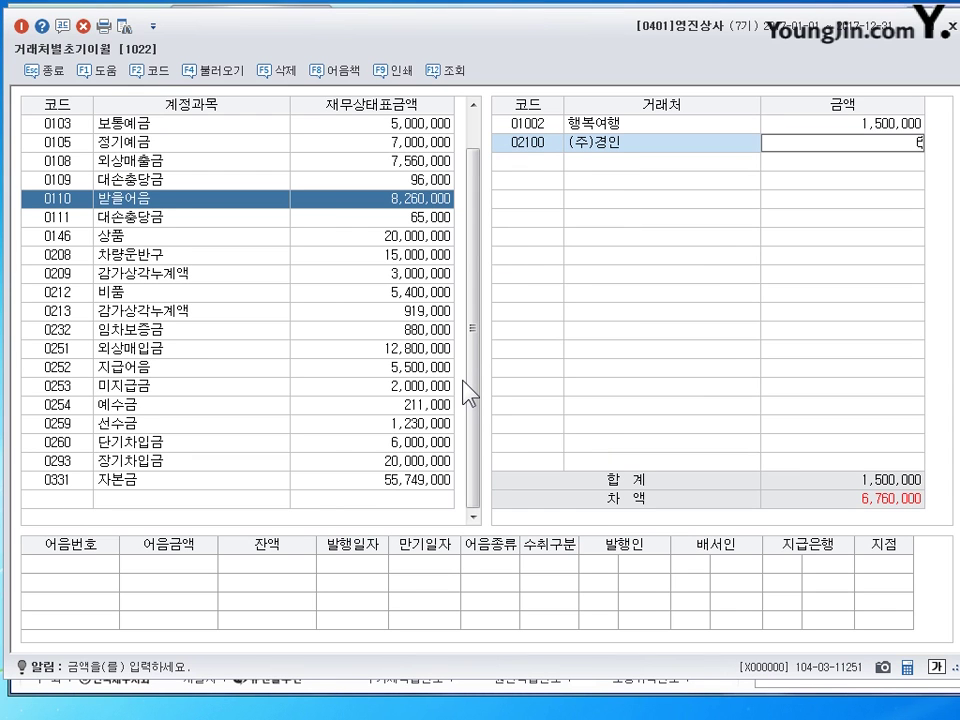
pyautogui.write('6760000')
pyautogui.press('Return')
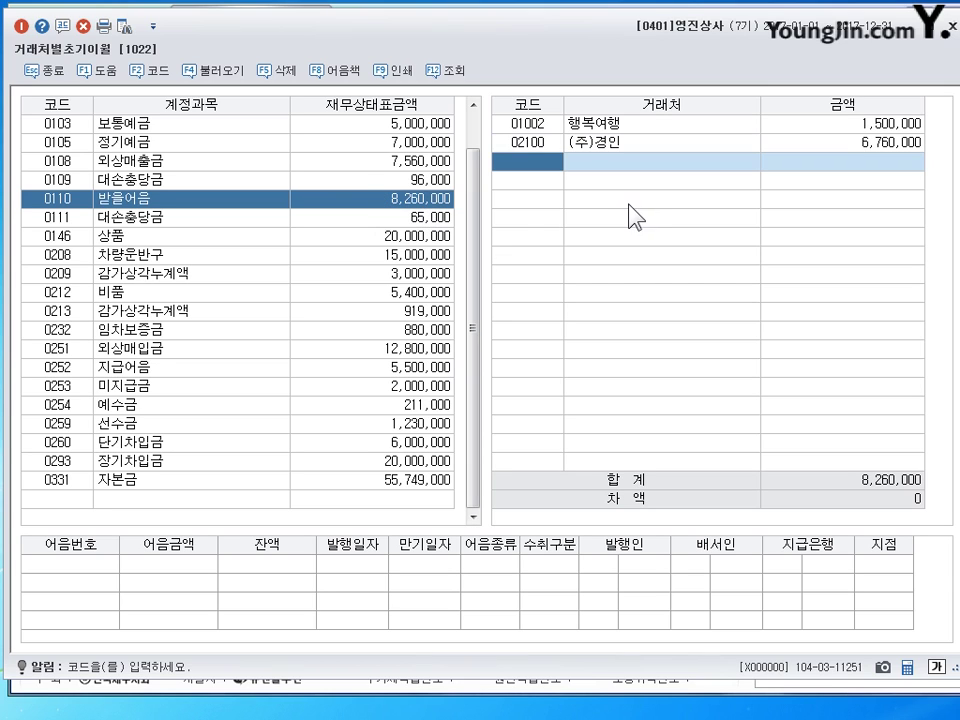
# Compare the two customer amounts under 받을어음 with the account's balance and check the 차액 figure
pyautogui.click(614, 126)
pyautogui.click(606, 143)
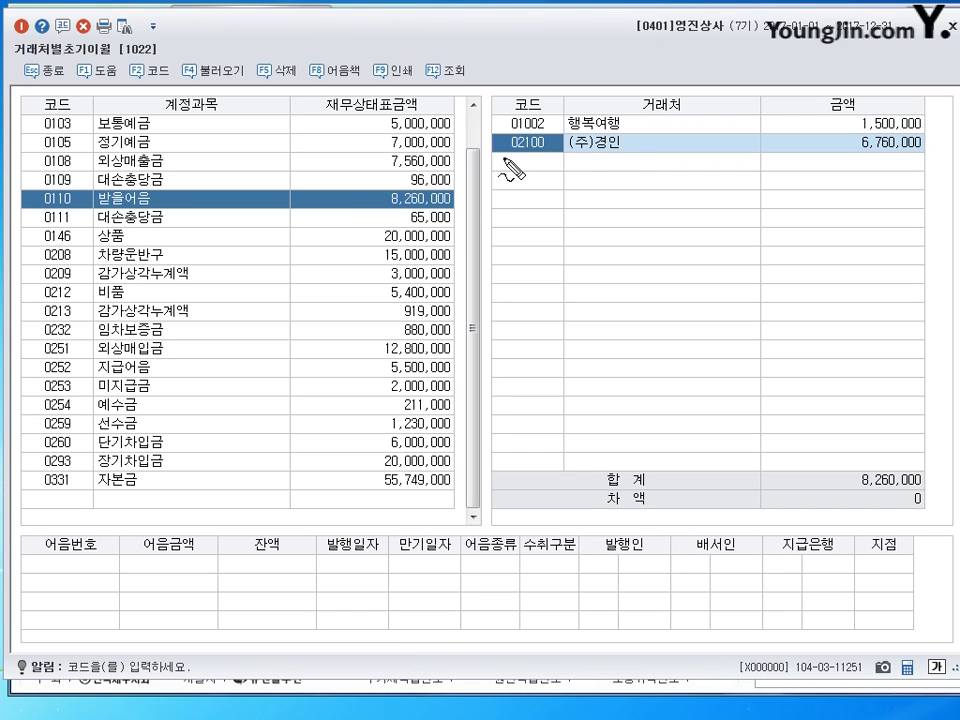
pyautogui.moveTo(425, 220); pyautogui.dragTo(450, 182)
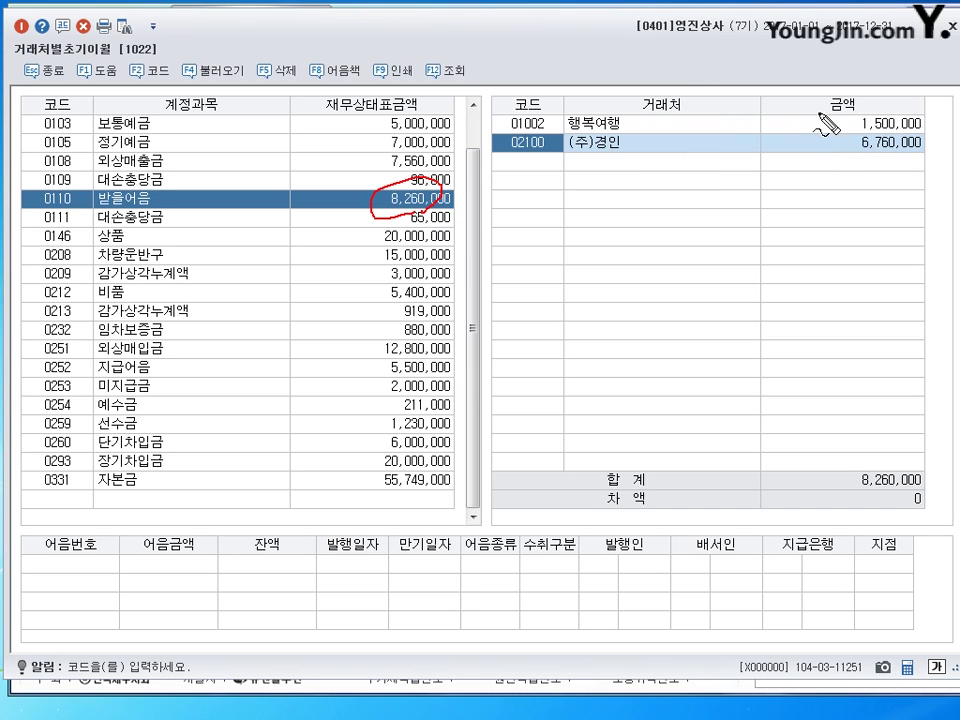
pyautogui.moveTo(818, 110)
pyautogui.mouseDown()
pyautogui.moveTo(830, 111)
pyautogui.moveTo(833, 136)
pyautogui.mouseUp()
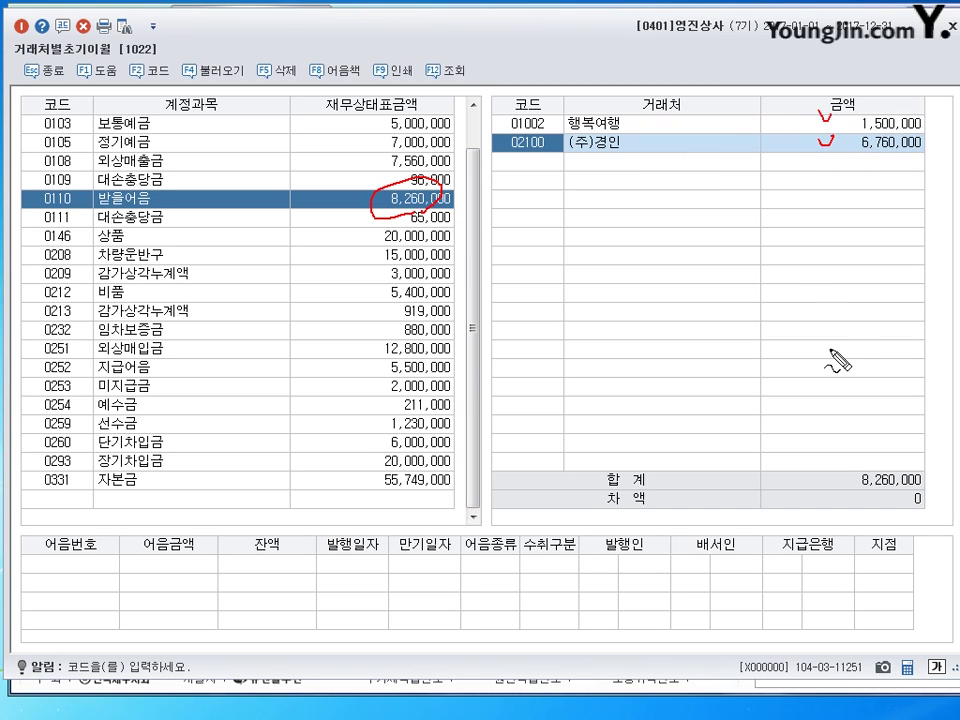
pyautogui.moveTo(916, 489)
pyautogui.mouseDown()
pyautogui.moveTo(929, 513)
pyautogui.moveTo(940, 477)
pyautogui.mouseUp()
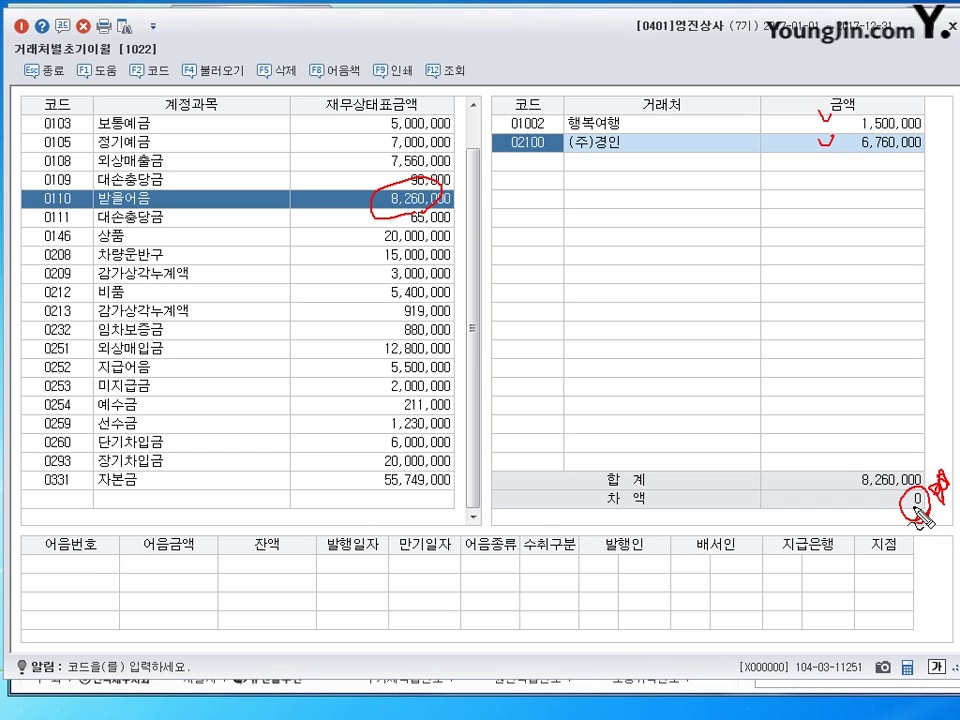
pyautogui.press('Escape')
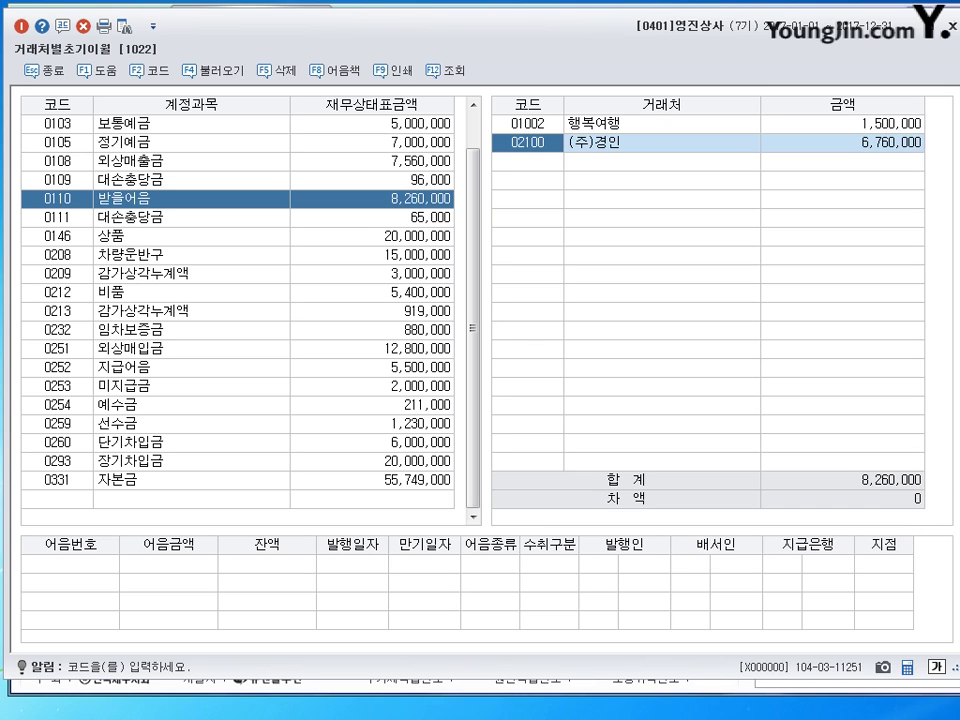
# Assign 오정문구 (02005) to the 외상매입금 account with an amount of 5,900,000
pyautogui.click(205, 350)
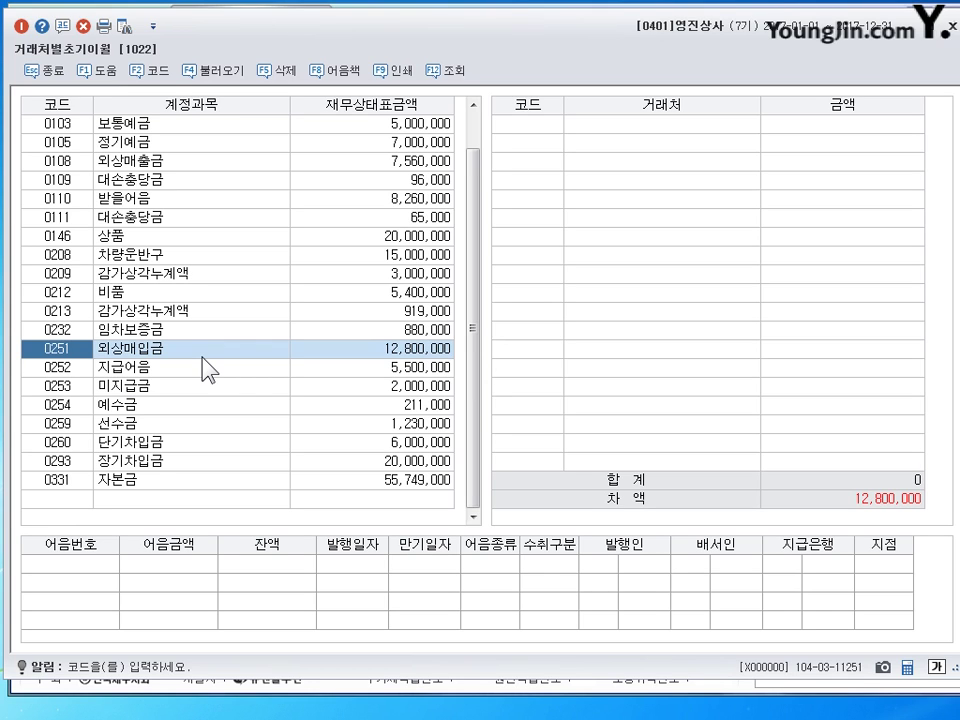
pyautogui.click(561, 124)
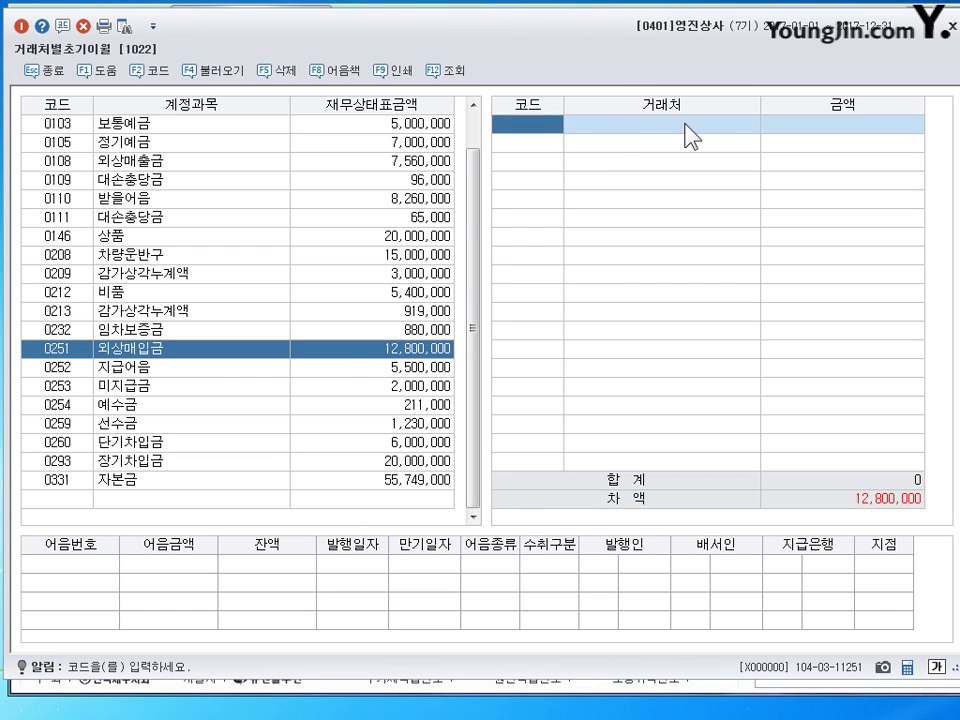
pyautogui.press('F2')
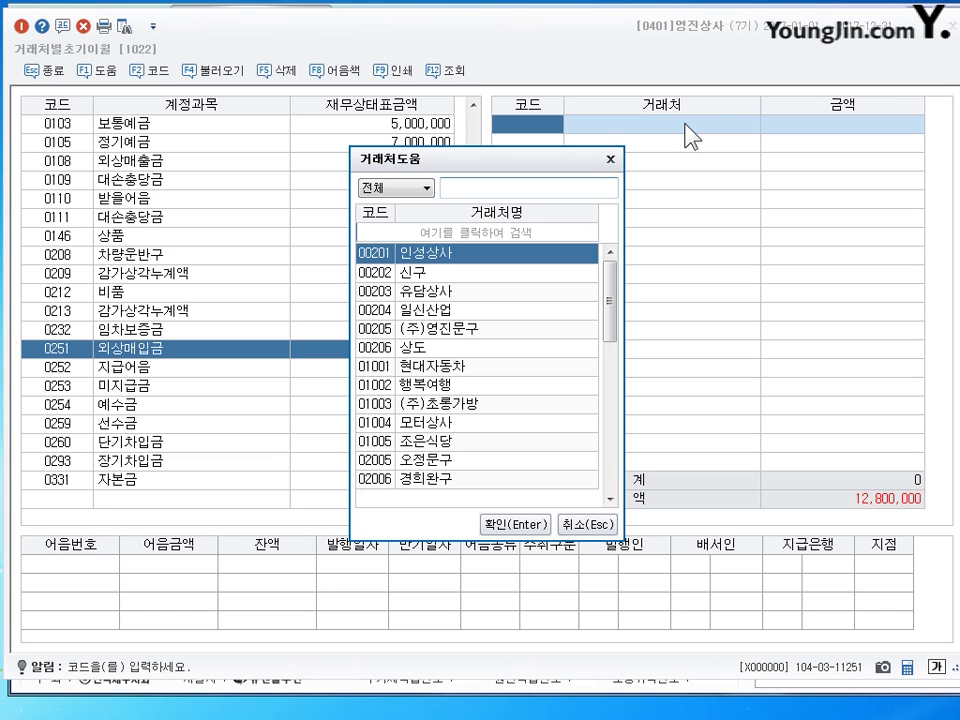
pyautogui.write('오정')
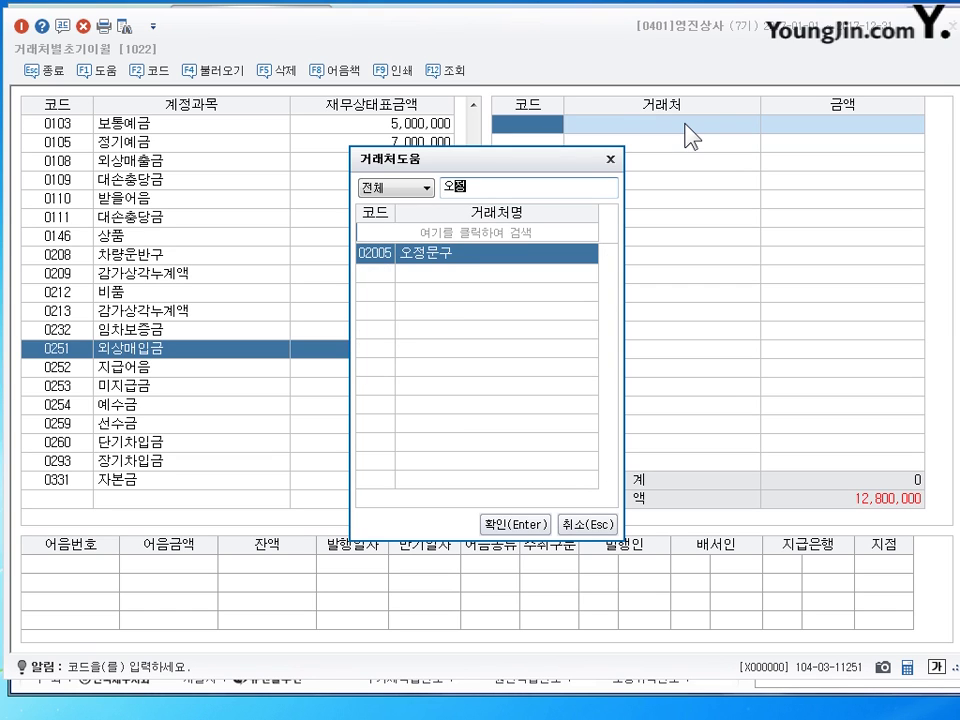
pyautogui.press('Return')
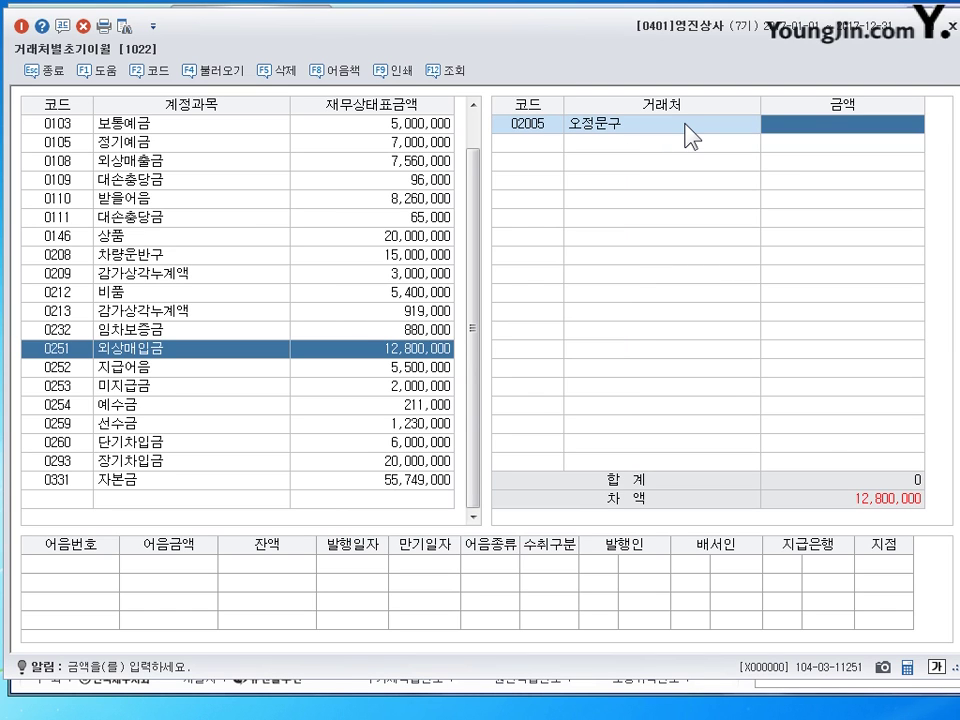
pyautogui.write('5900000')
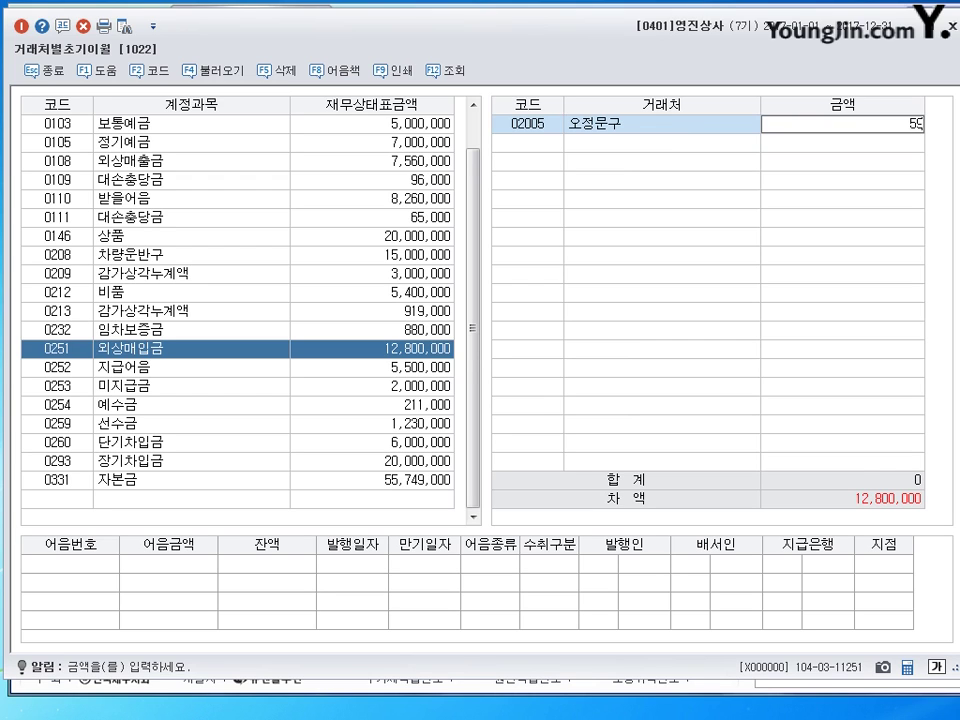
pyautogui.press('Return')
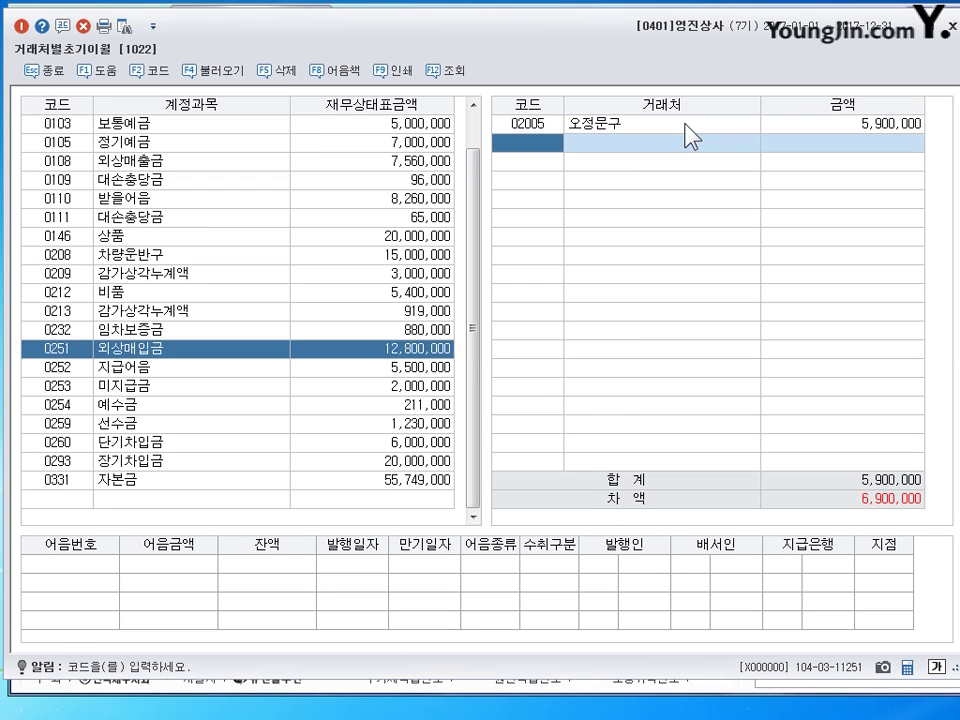
# Add 럭셔리완구 (06110) as the second 외상매입금 customer with an amount of 6,900,000
pyautogui.press('F2')
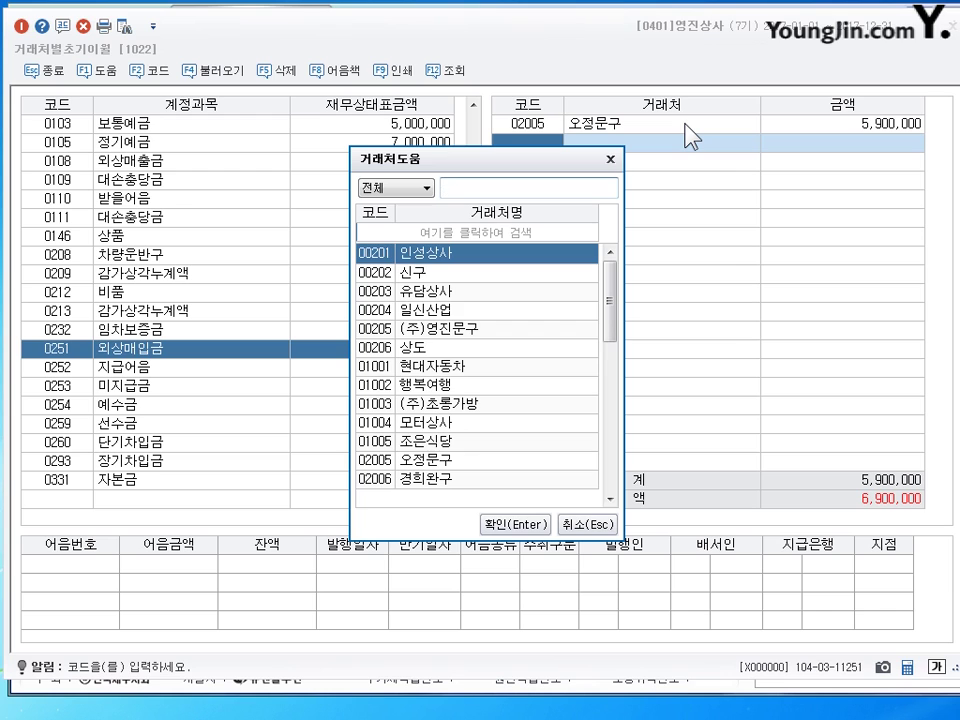
pyautogui.write('럭')
pyautogui.press('Return')
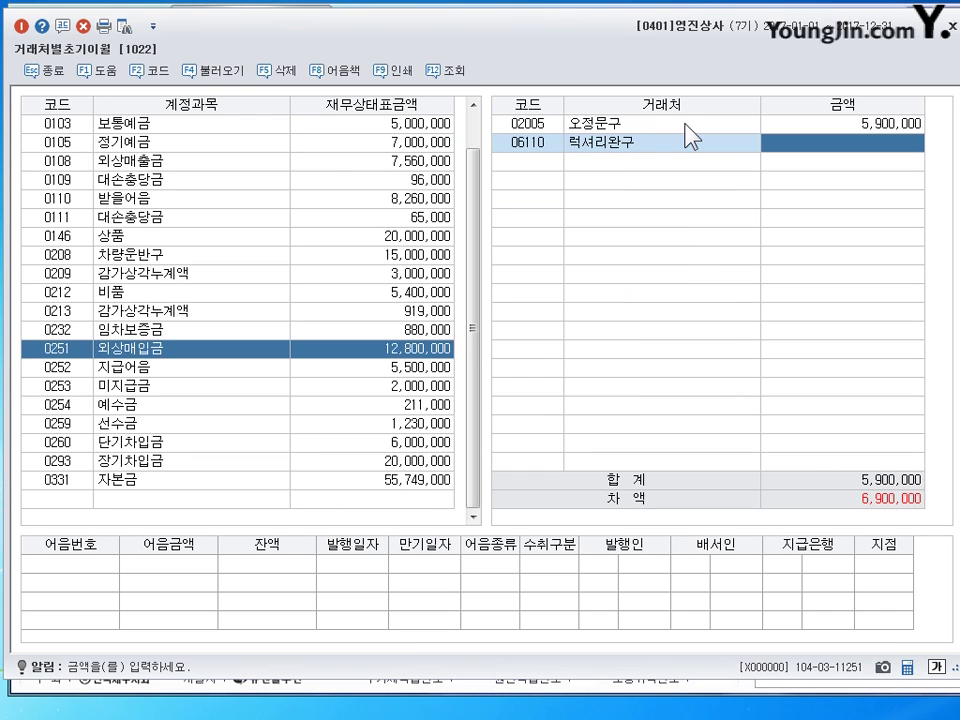
pyautogui.write('6900000')
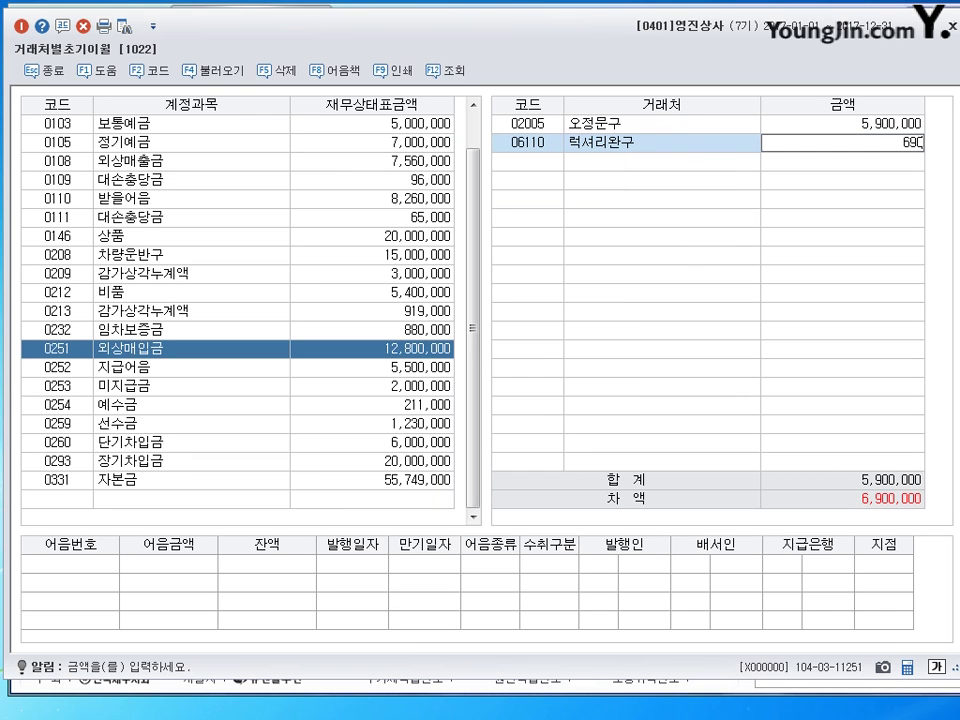
pyautogui.press('Return')
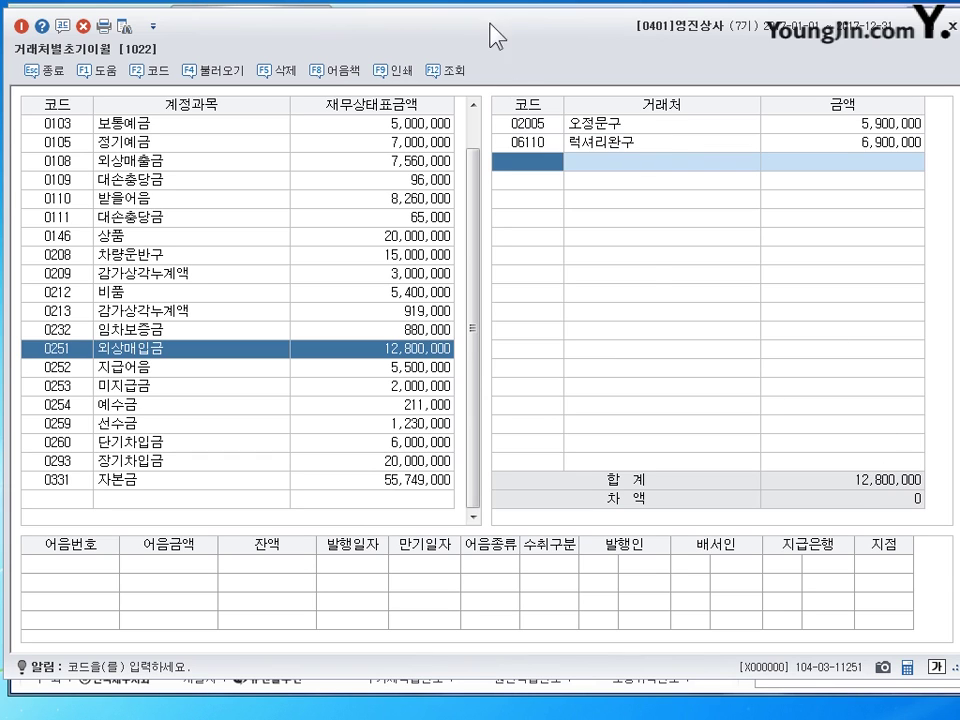
# Review the 오정문구 and 럭셔리완구 rows entered under 외상매입금
pyautogui.press('Up')
pyautogui.click(896, 122)
pyautogui.click(909, 143)
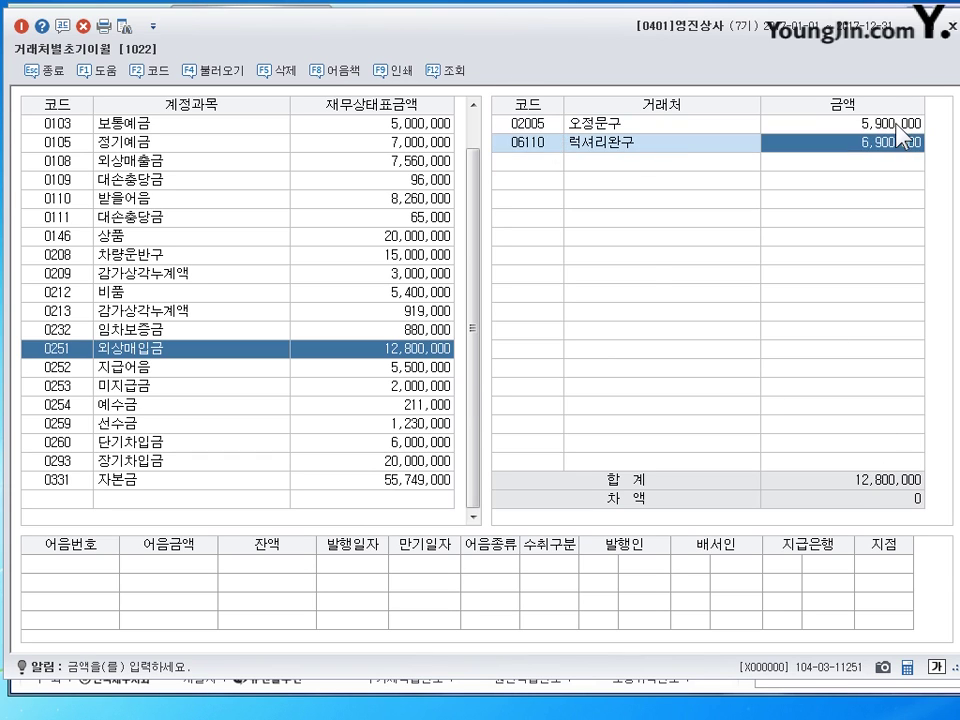
pyautogui.press('Return')
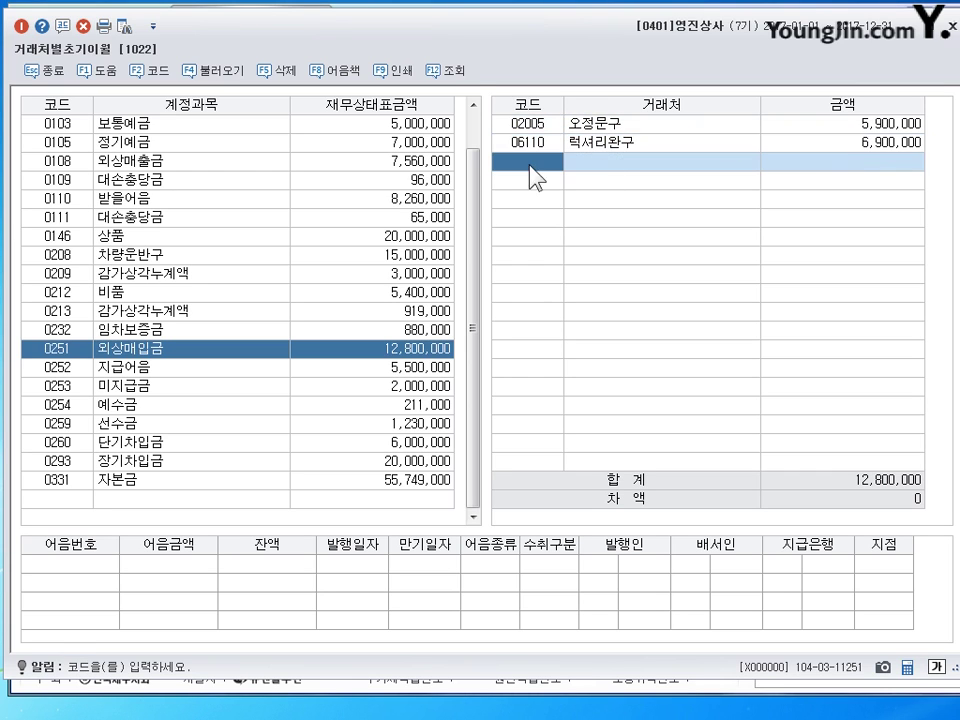
pyautogui.click(522, 130)
pyautogui.click(526, 161)
# Assign 무궁빌딩 (06140) to the 미지급금 account with an amount of 2,000,000, and close 거래처별초기이월
pyautogui.click(139, 386)
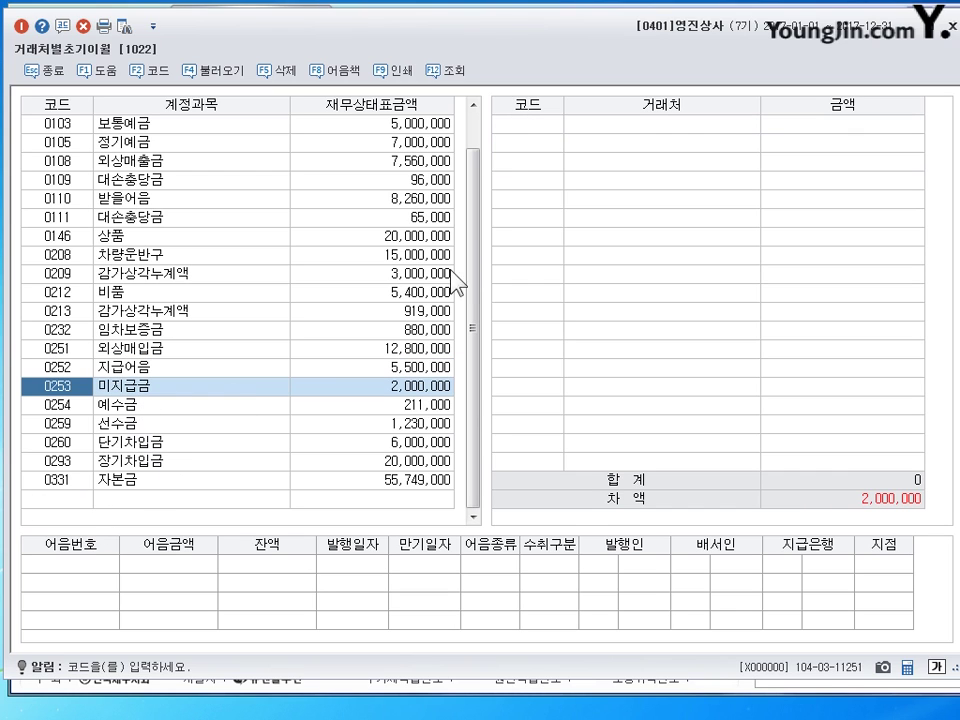
pyautogui.click(518, 124)
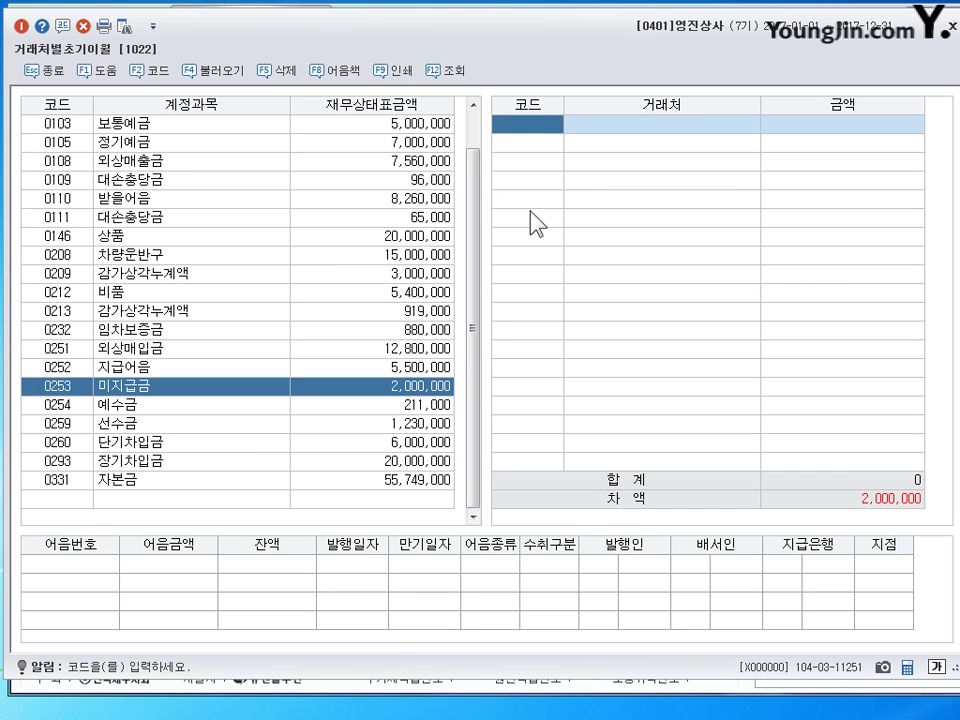
pyautogui.press('F2')
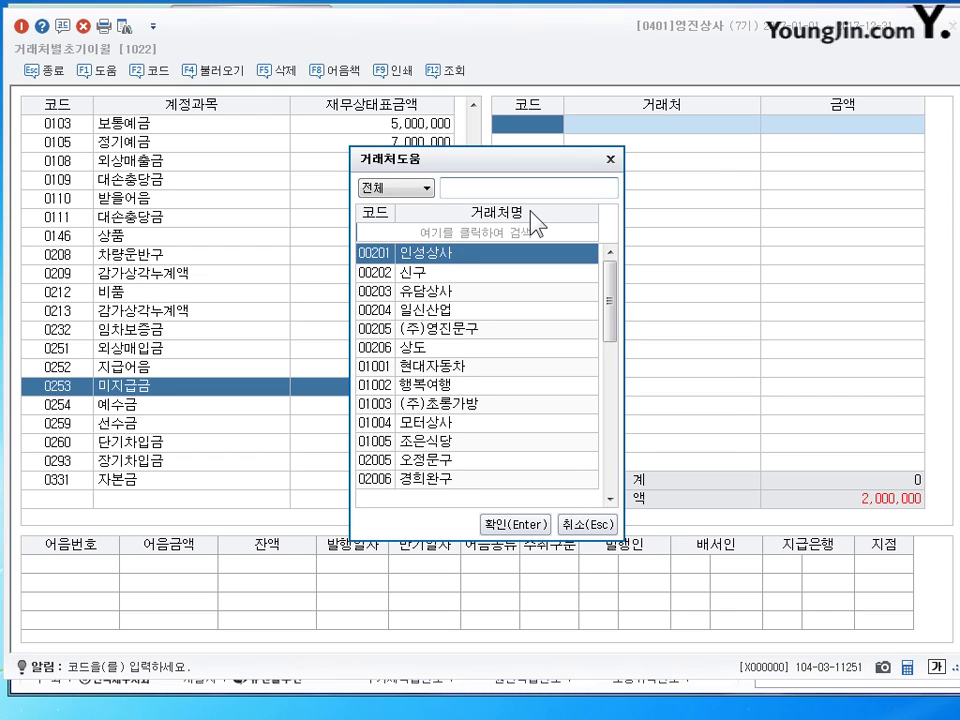
pyautogui.write('ㅁㅜ')
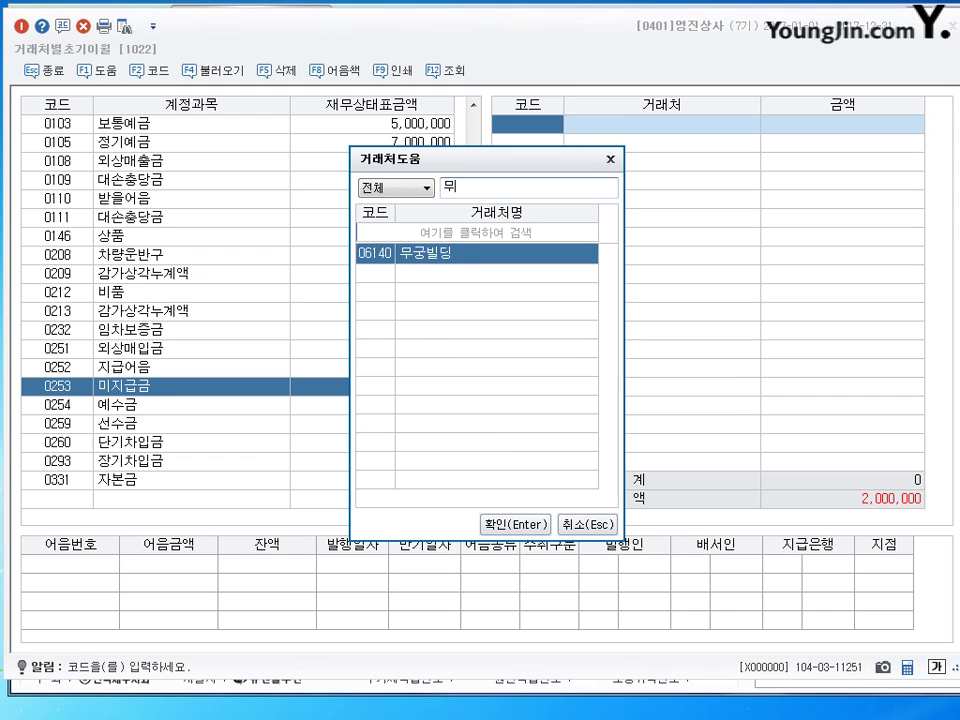
pyautogui.press('Return')
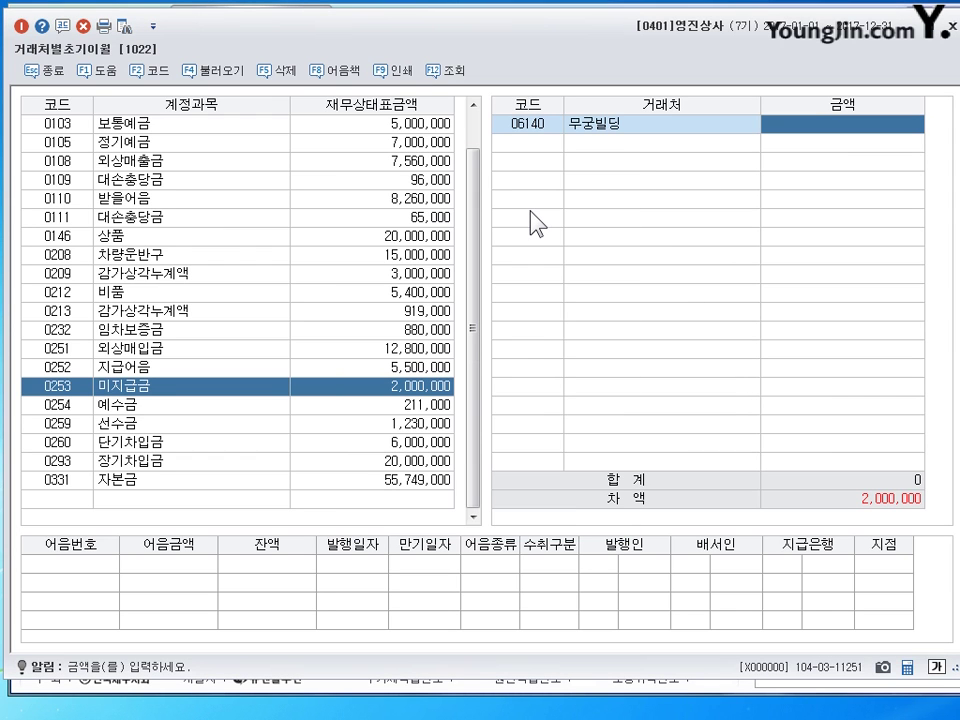
pyautogui.write('2000000')
pyautogui.press('Return')
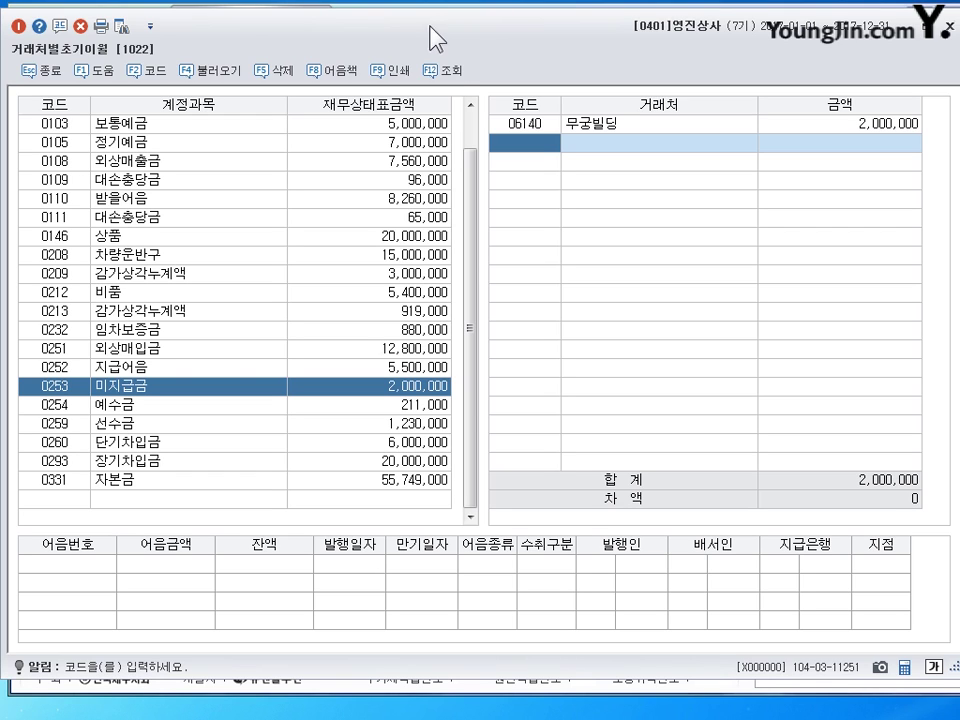
pyautogui.press('Escape')
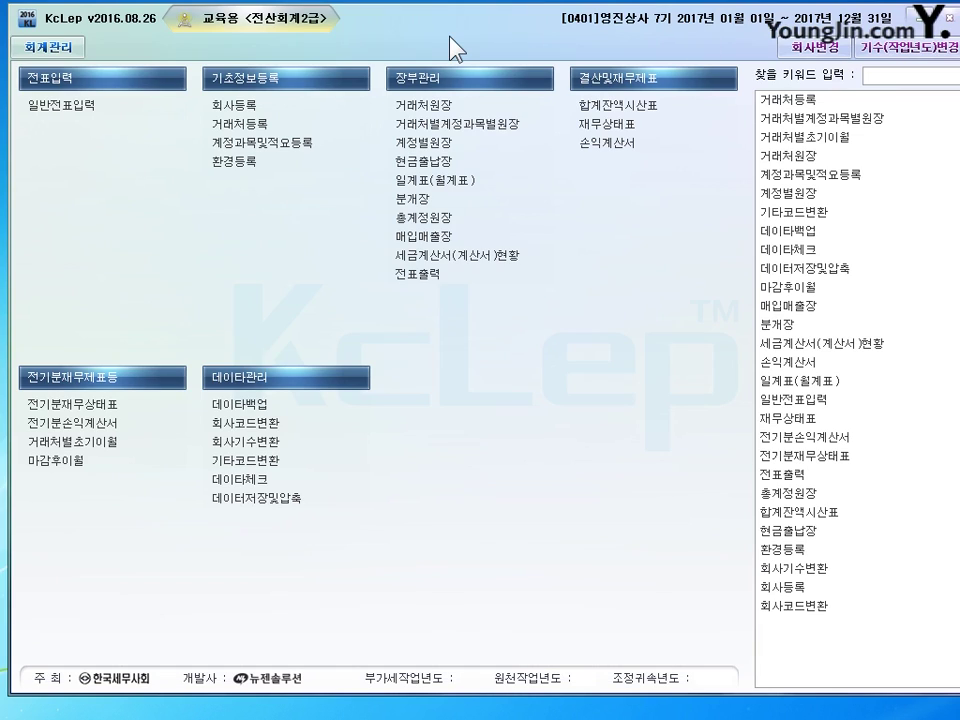